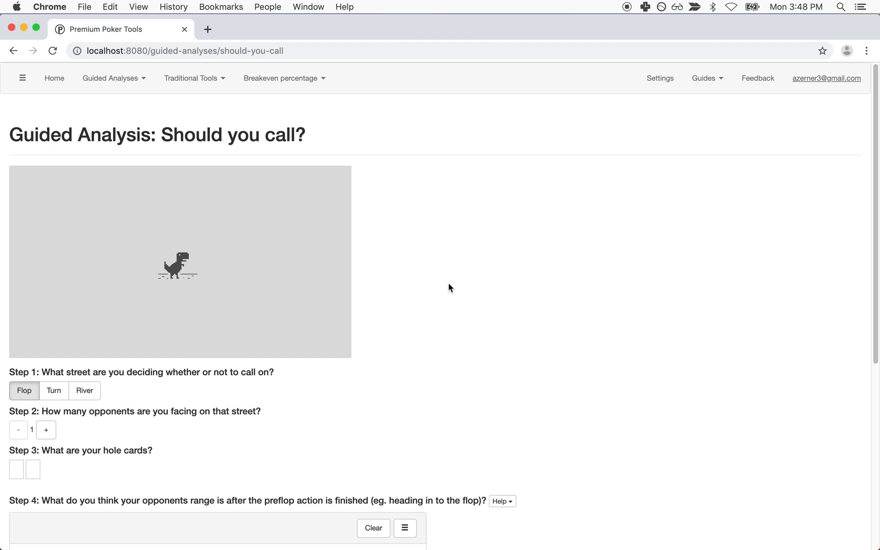
Step: Open the hand-history note and highlight hero's JsTs, the villain's open and hero's heads-up call
mouse_move(461, 546)
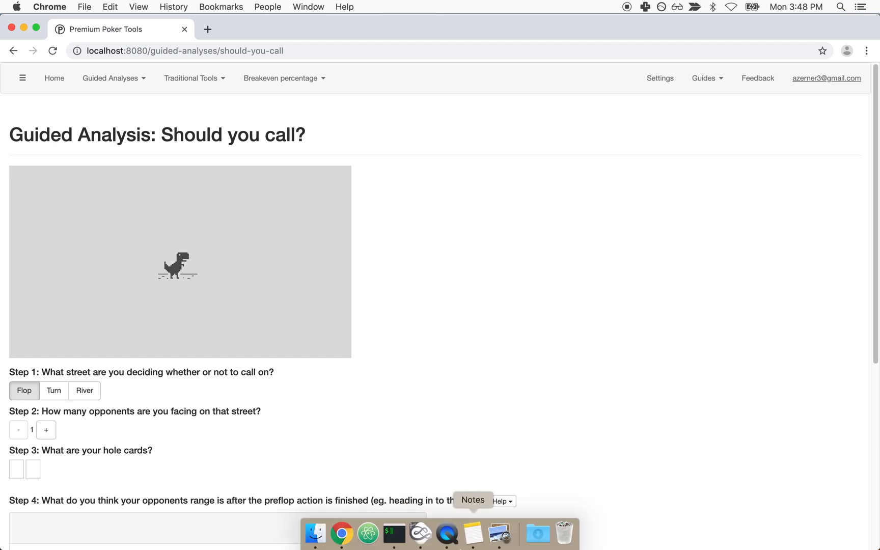
left_click(472, 535)
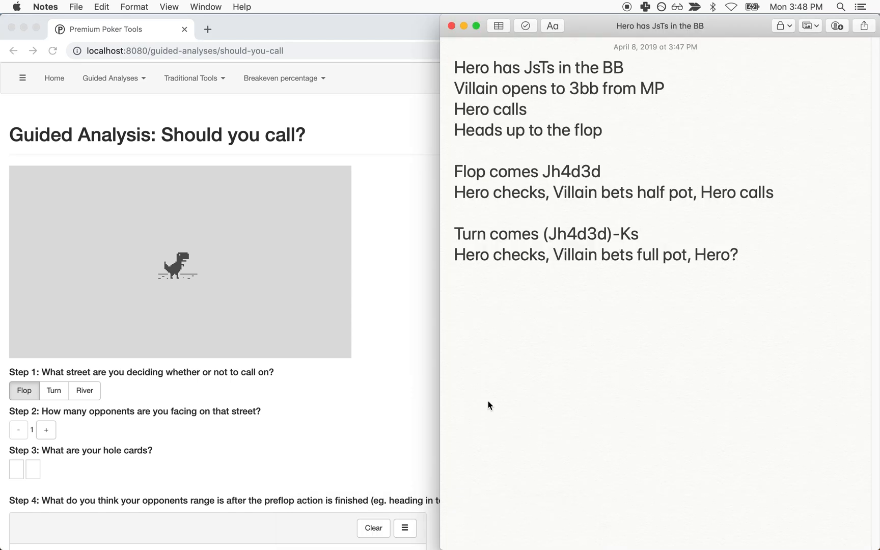
left_click_drag(462, 70, 539, 72)
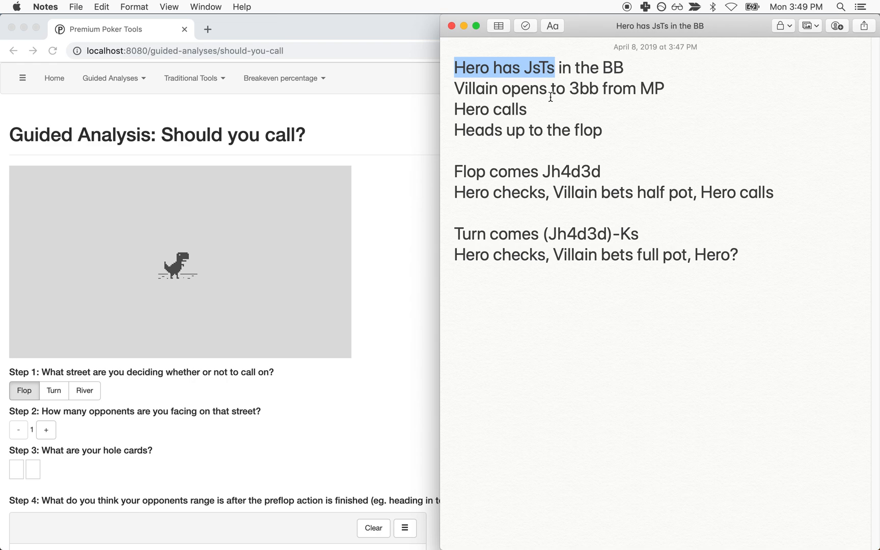
left_click_drag(588, 94, 666, 94)
left_click_drag(472, 114, 599, 131)
Step: Highlight the Jh4d3d flop, its betting action and the Ks turn line in the note
left_click(540, 173)
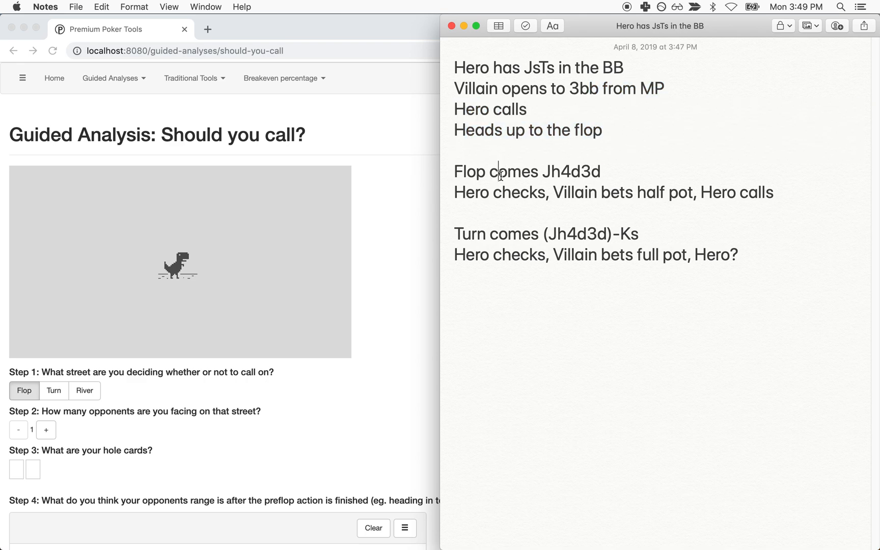
left_click_drag(468, 175, 553, 174)
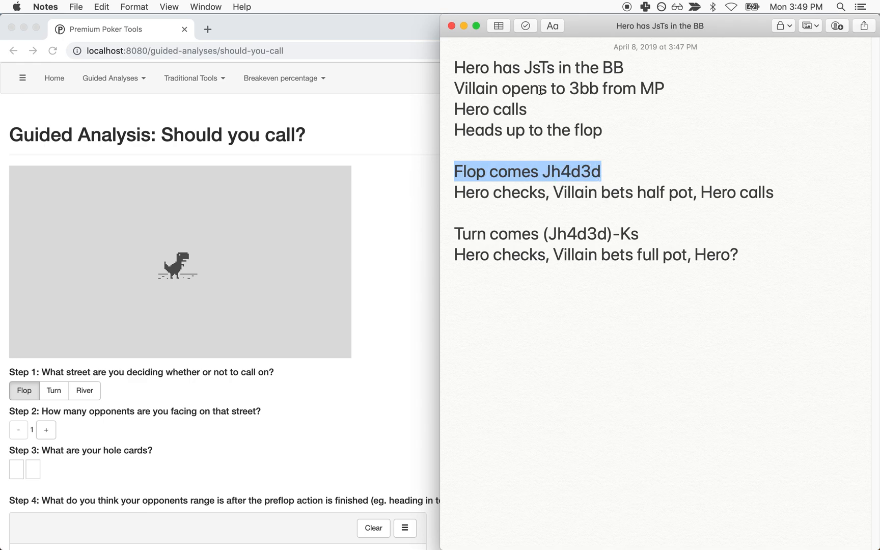
left_click_drag(524, 68, 559, 69)
left_click_drag(478, 196, 705, 193)
left_click_drag(480, 232, 634, 235)
left_click(634, 235)
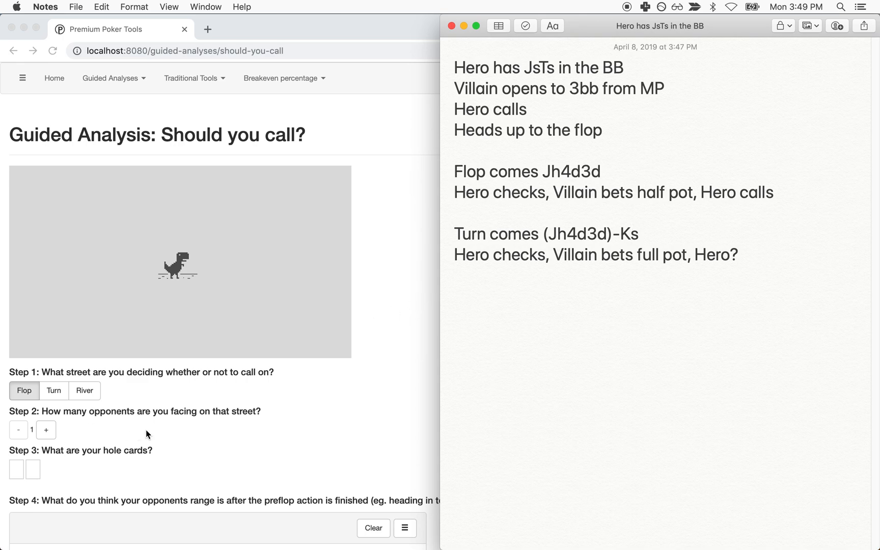
Step: Snap Chrome to the left half and make Turn the decision street in Step 1
left_click(340, 393)
key("alt+super+Left")
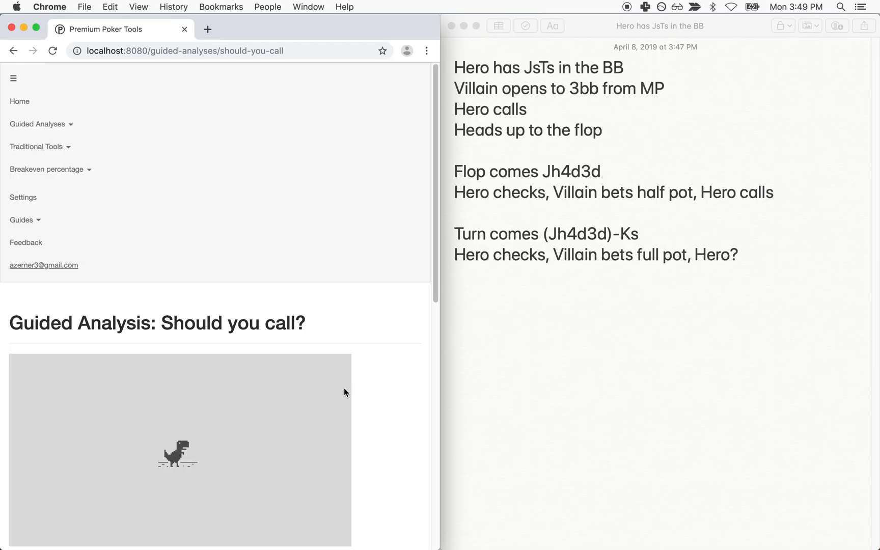
scroll(327, 367, "down", 8)
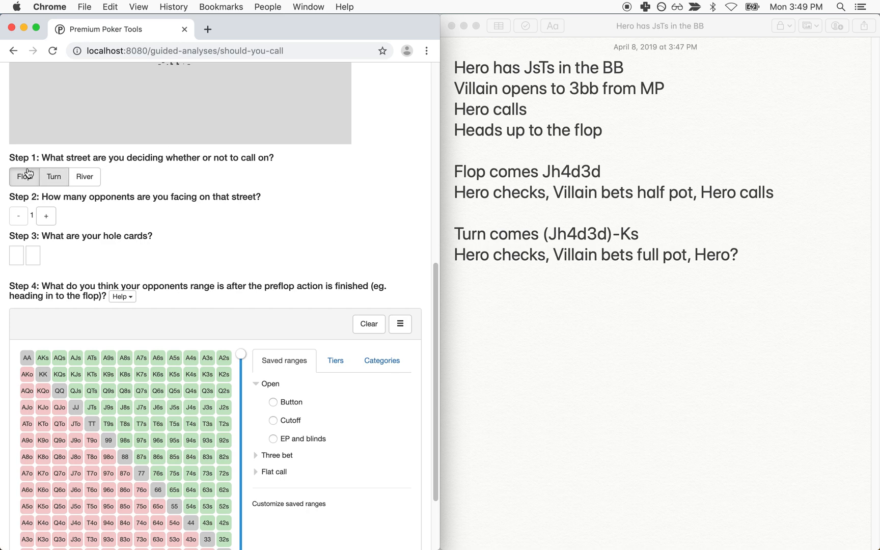
left_click(54, 177)
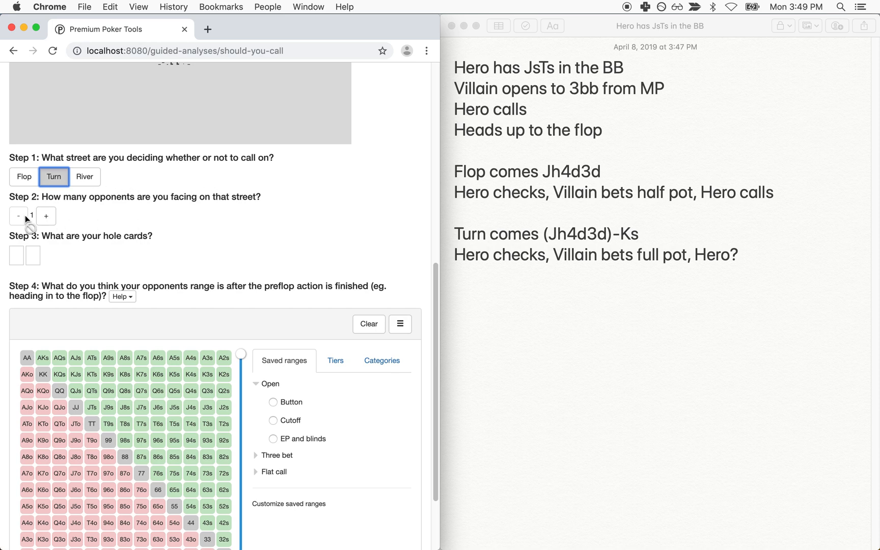
Step: Enter J♠ and 10♠ as hero's hole cards in Step 3
scroll(244, 271, "down", 1)
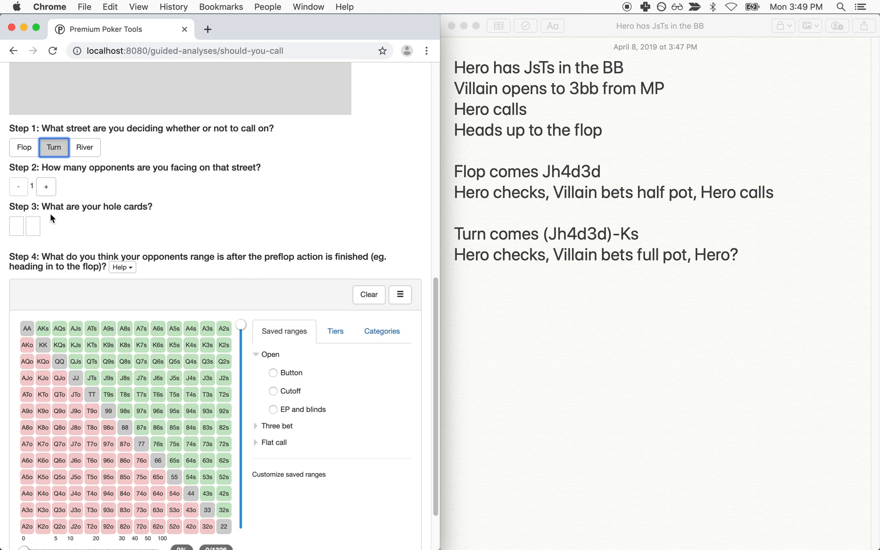
left_click(15, 229)
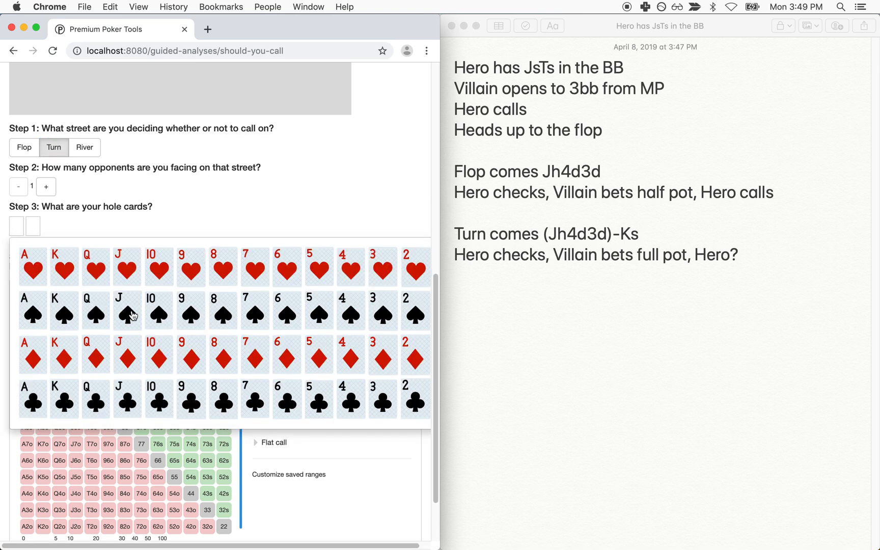
left_click(131, 316)
left_click(33, 226)
left_click(181, 313)
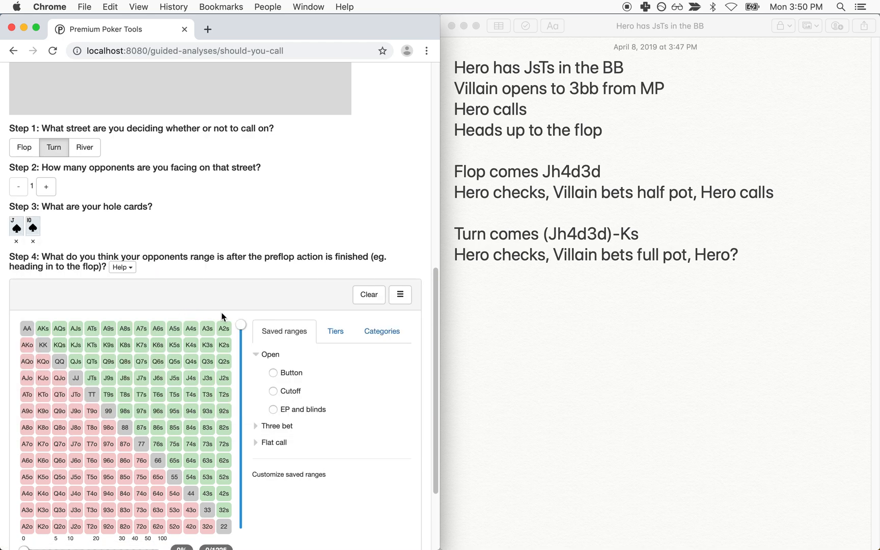
scroll(265, 333, "down", 4)
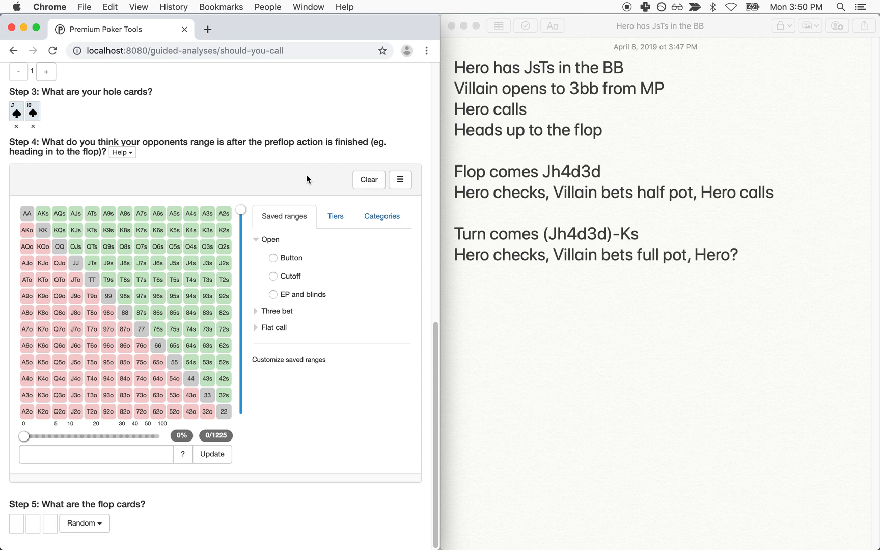
Step: Widen villain's preflop range to 27.5%, drop A5o/A4o, add 76s–54s, 22 and J7s–97s (30.6%)
left_click_drag(264, 141, 366, 138)
left_click_drag(9, 152, 92, 151)
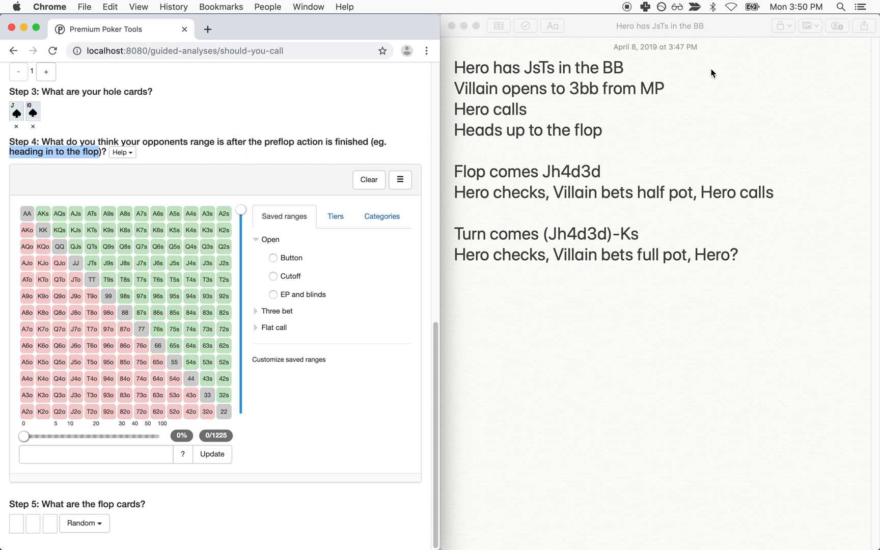
left_click_drag(24, 435, 109, 436)
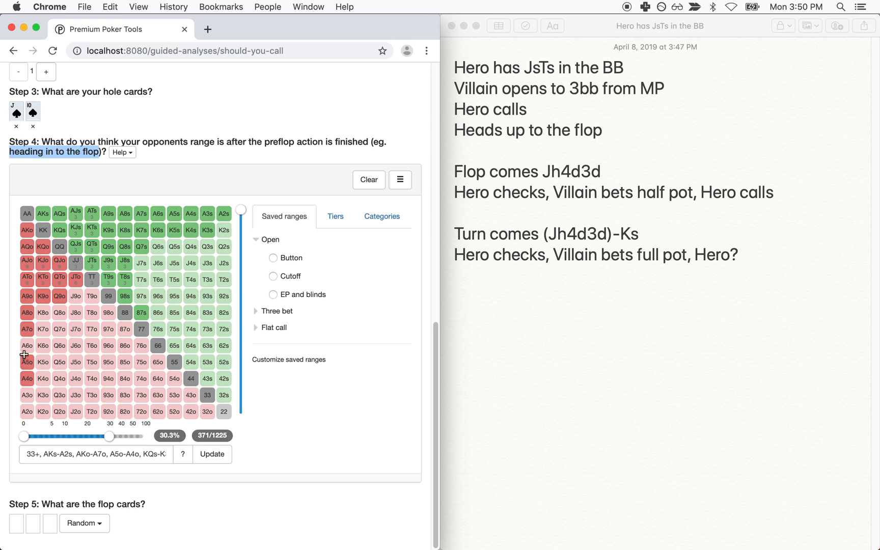
left_click_drag(25, 357, 27, 396)
left_click_drag(155, 330, 193, 365)
left_click(225, 411)
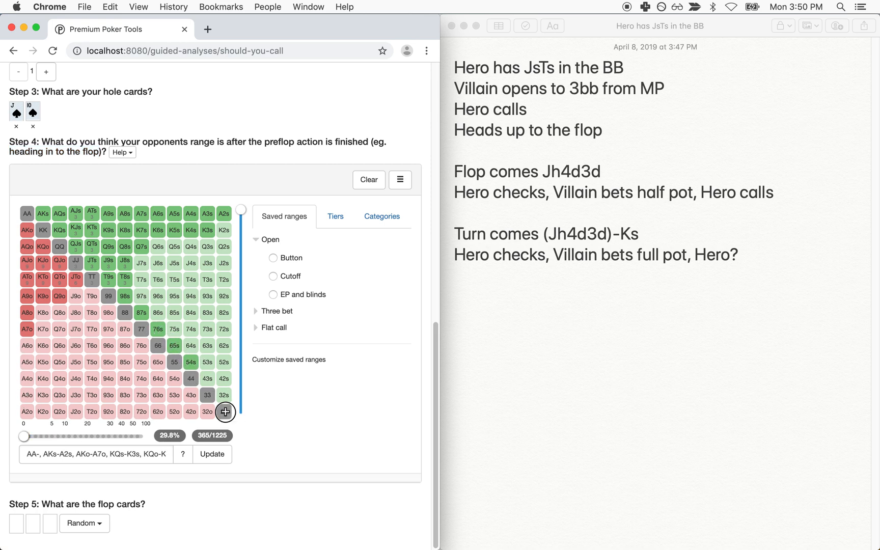
left_click_drag(143, 263, 142, 294)
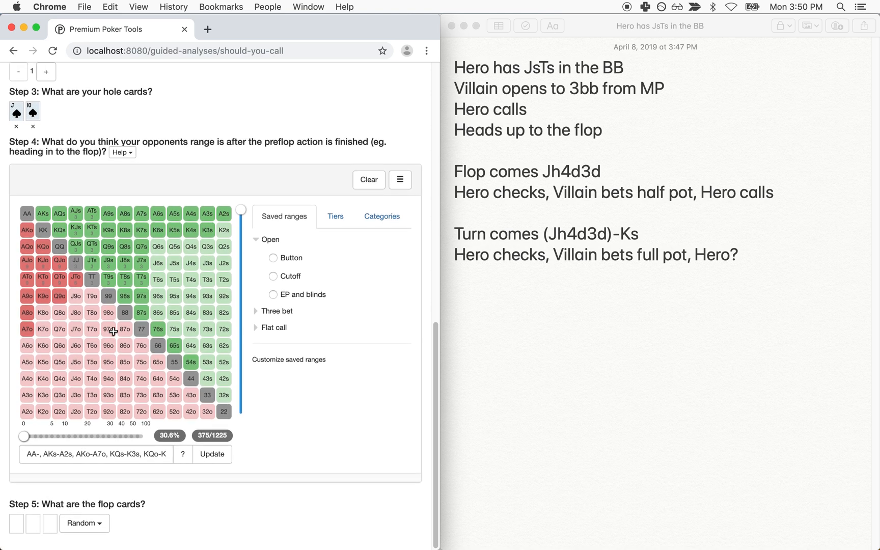
scroll(268, 409, "down", 1)
scroll(138, 498, "down", 1)
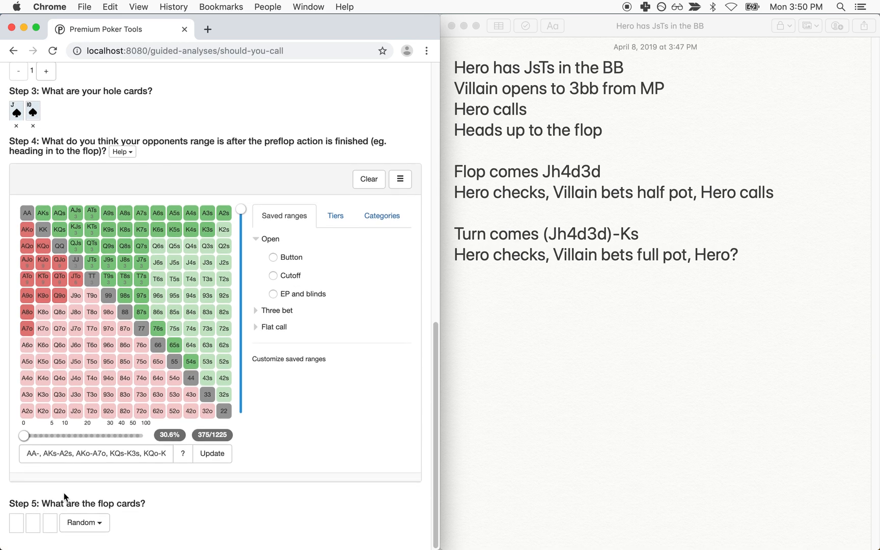
Step: Enter the J♥ 4♦ 3♦ flop in Step 5
left_click(27, 532)
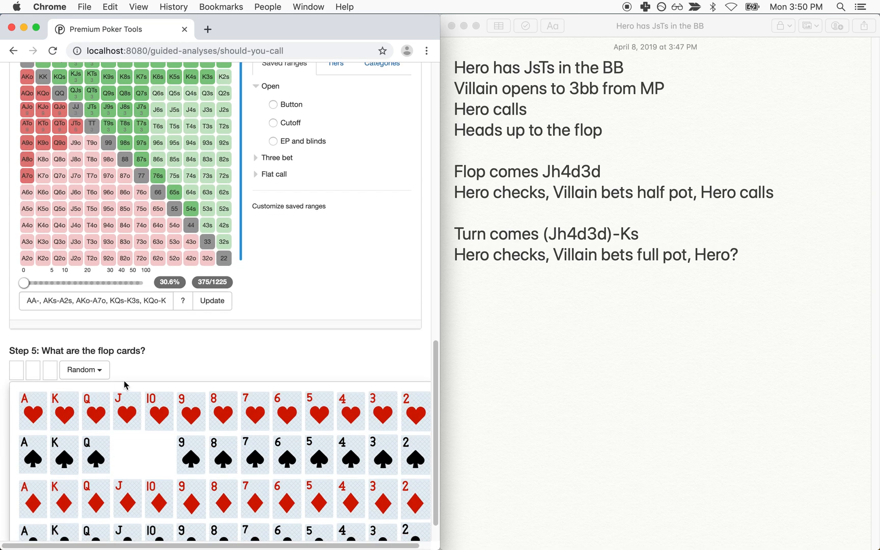
left_click(111, 410)
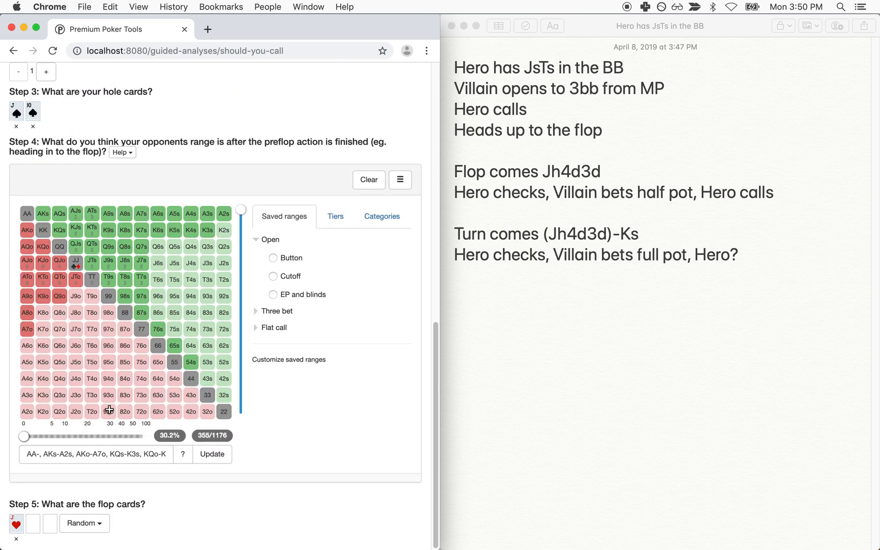
left_click(32, 532)
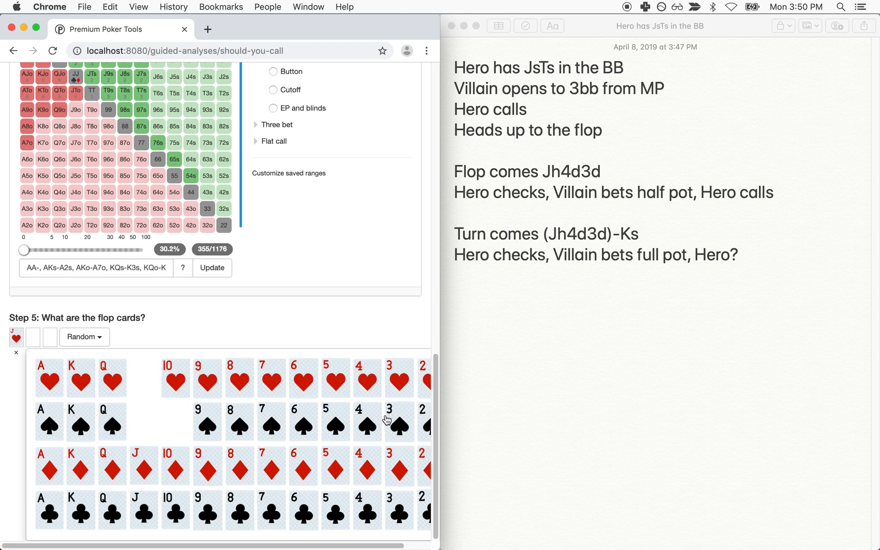
left_click(367, 466)
left_click(51, 532)
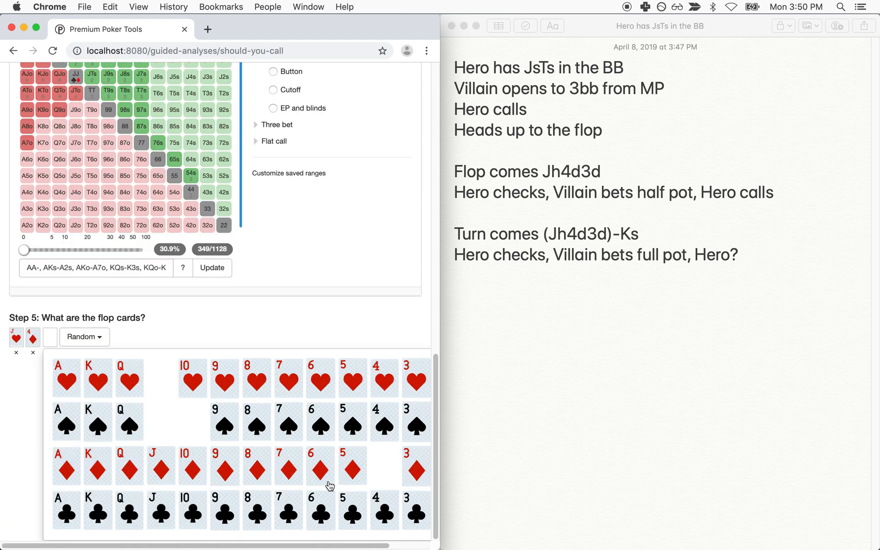
left_click(417, 468)
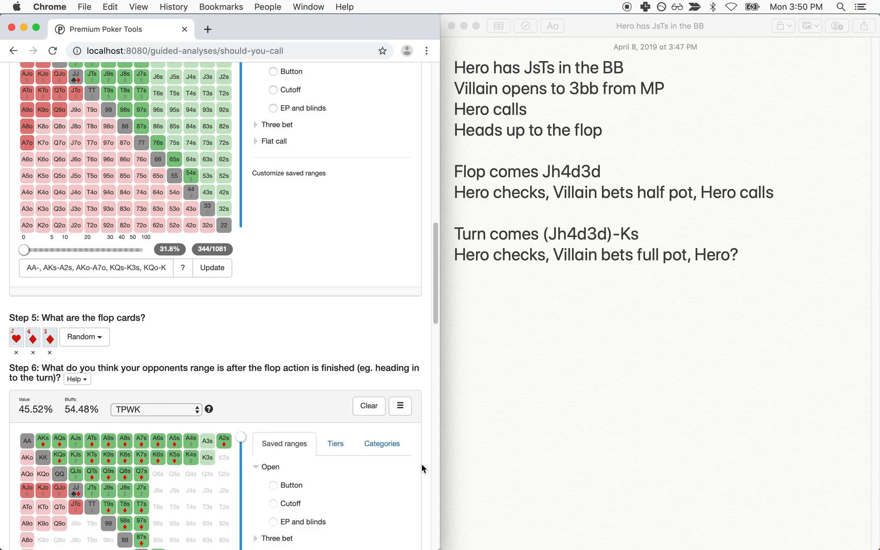
scroll(338, 407, "down", 3)
scroll(339, 409, "down", 2)
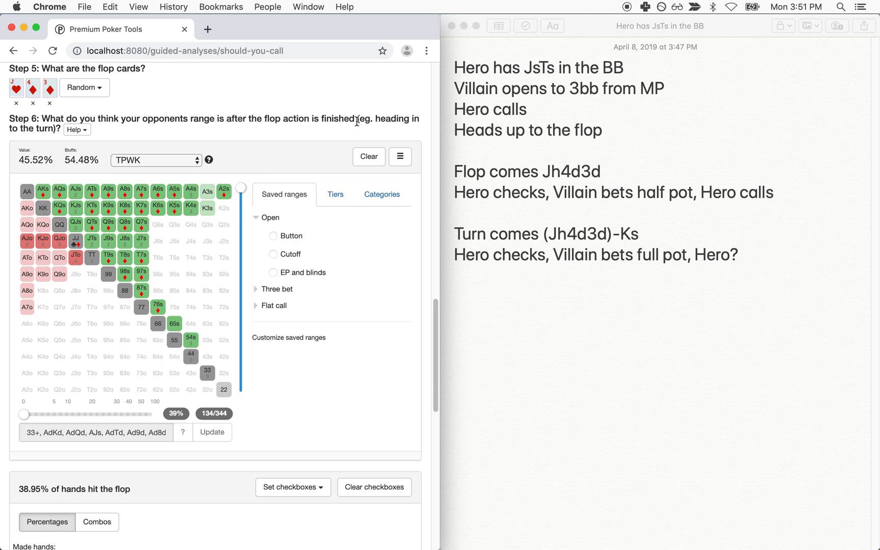
Step: Maximise Chrome and highlight the Step 6 question about villain's flop range
key("alt+super+f")
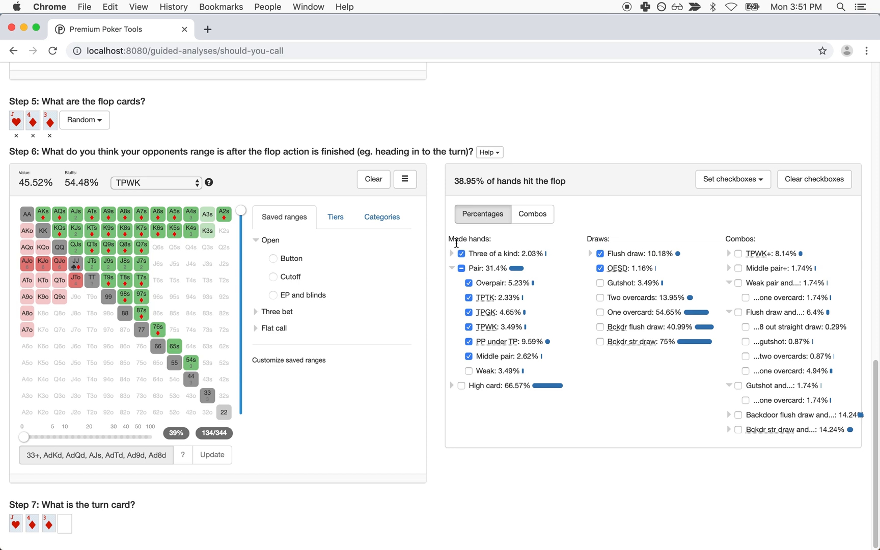
triple_click(432, 153)
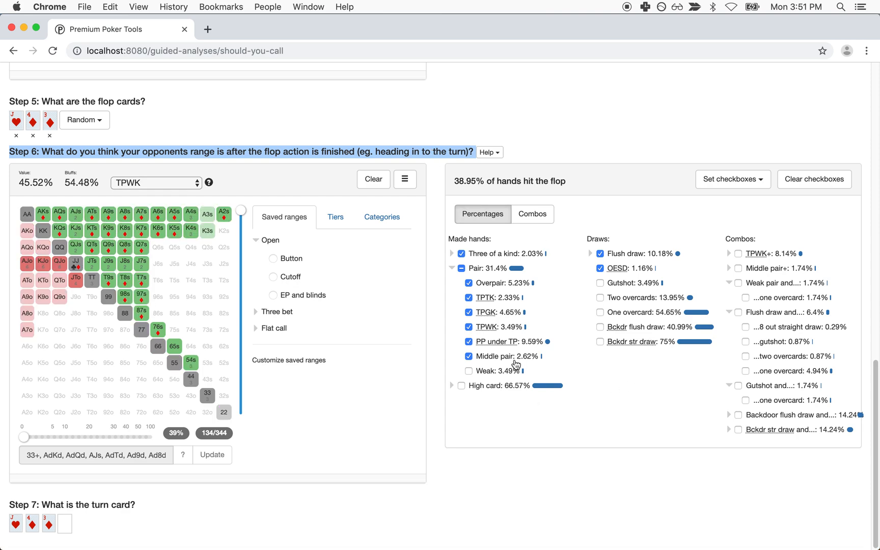
left_click(418, 159)
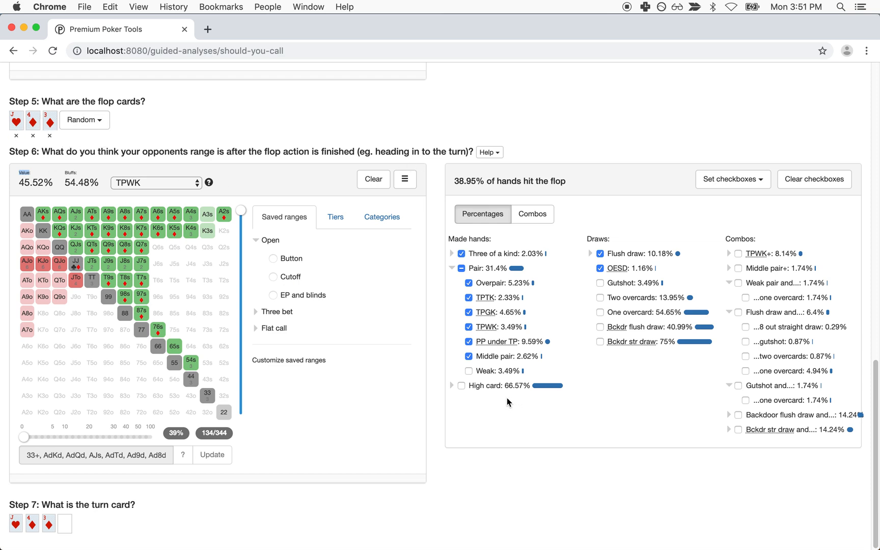
mouse_move(473, 344)
Step: Drop TPWK and underpairs, then add weak pairs, gutshots, two-overcard and one-overcard hands
left_click(490, 327)
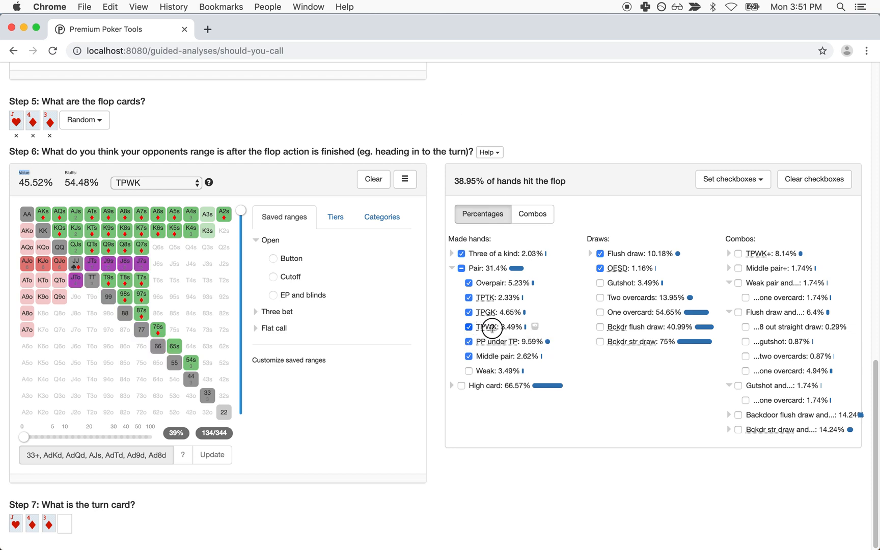
left_click(485, 338)
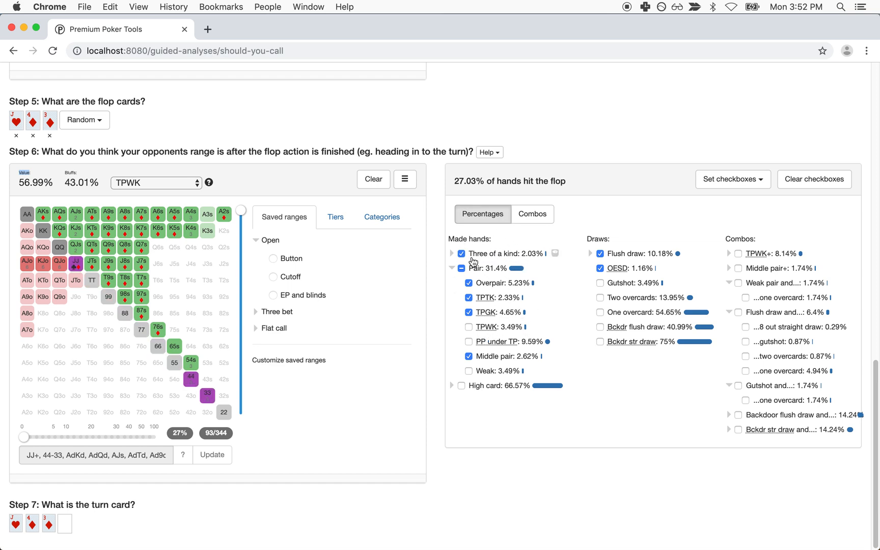
left_click(489, 371)
left_click(625, 283)
left_click(627, 301)
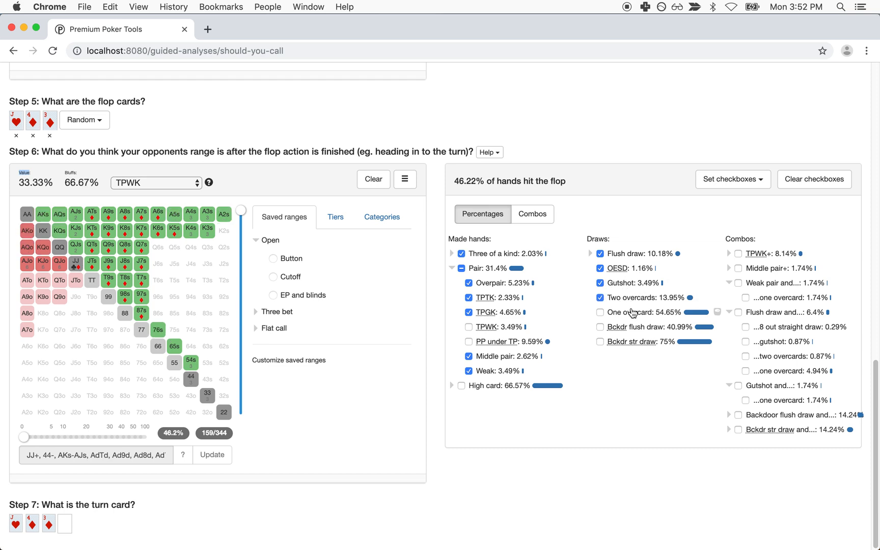
left_click(627, 312)
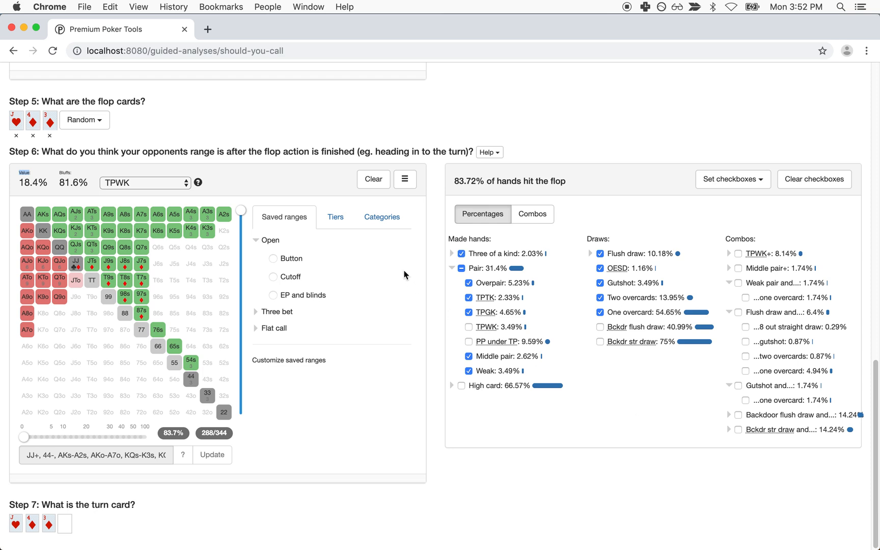
left_click(38, 169)
Step: Check the note for the turn card and enter K♠ as the Step 7 turn, keeping 2:1 pot odds
left_click(479, 543)
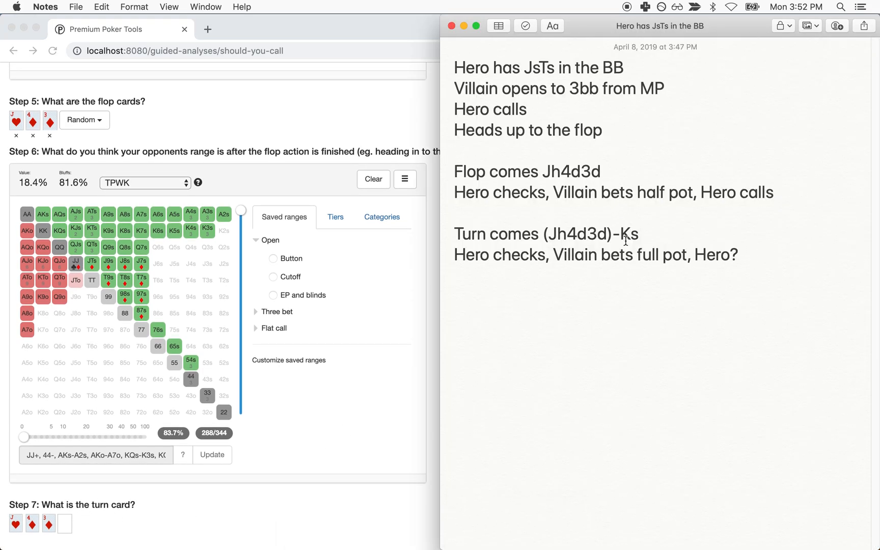
double_click(633, 234)
left_click(67, 520)
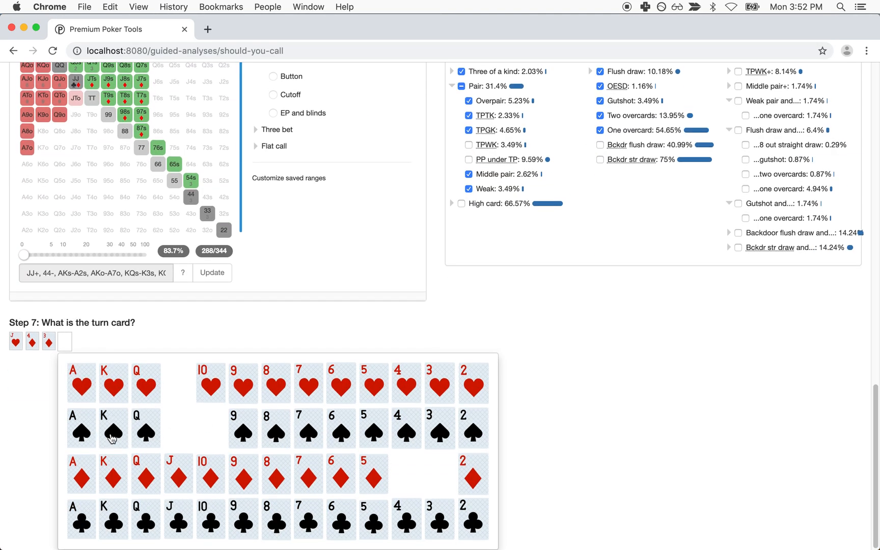
left_click(112, 438)
scroll(265, 410, "down", 3)
mouse_move(368, 543)
left_click(473, 533)
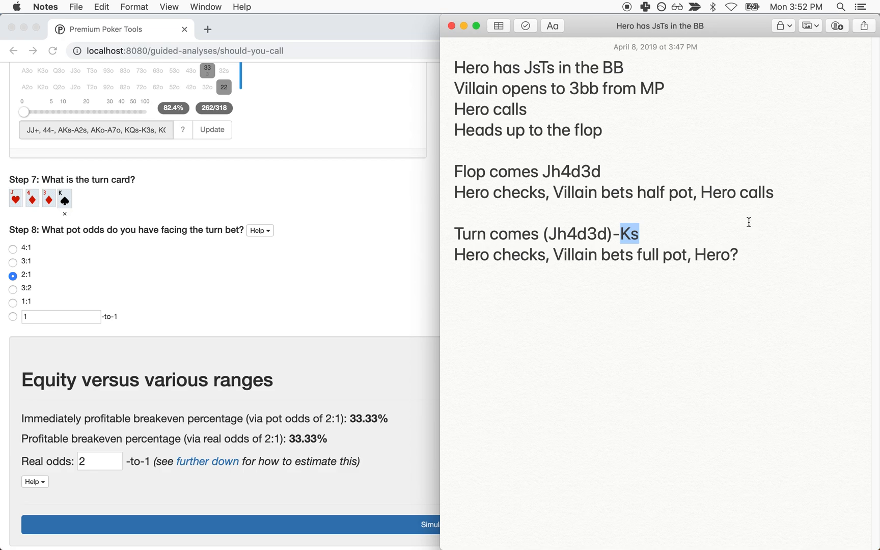
double_click(53, 229)
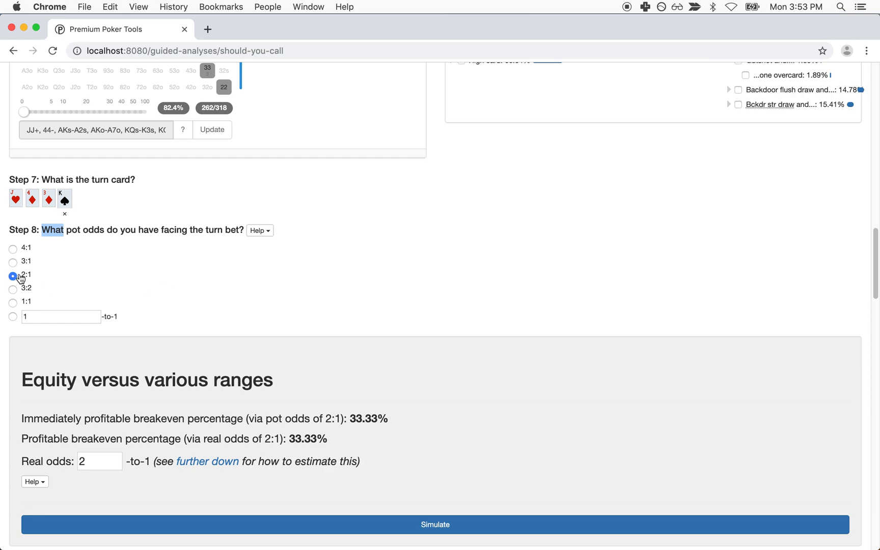
Step: Bring Step 9 into view and highlight its 'would bet the turn with' question
scroll(402, 309, "down", 5)
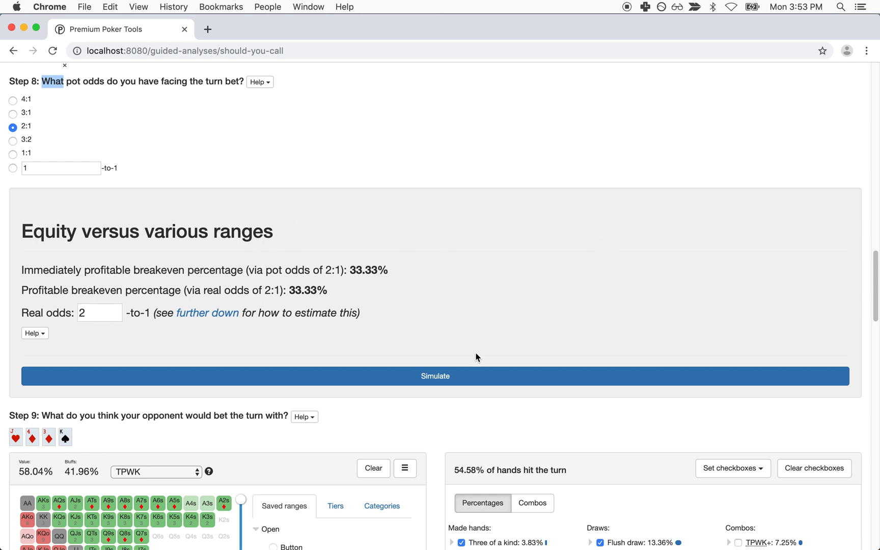
scroll(476, 356, "down", 10)
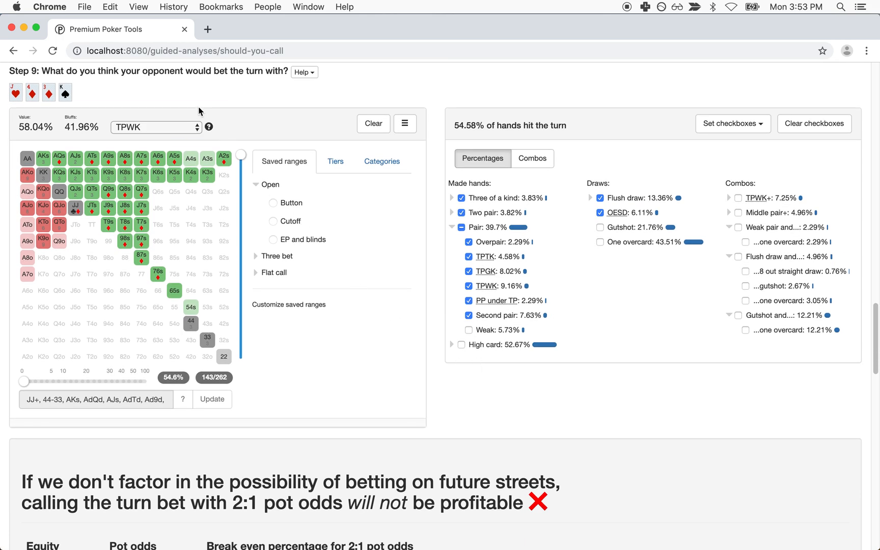
triple_click(173, 70)
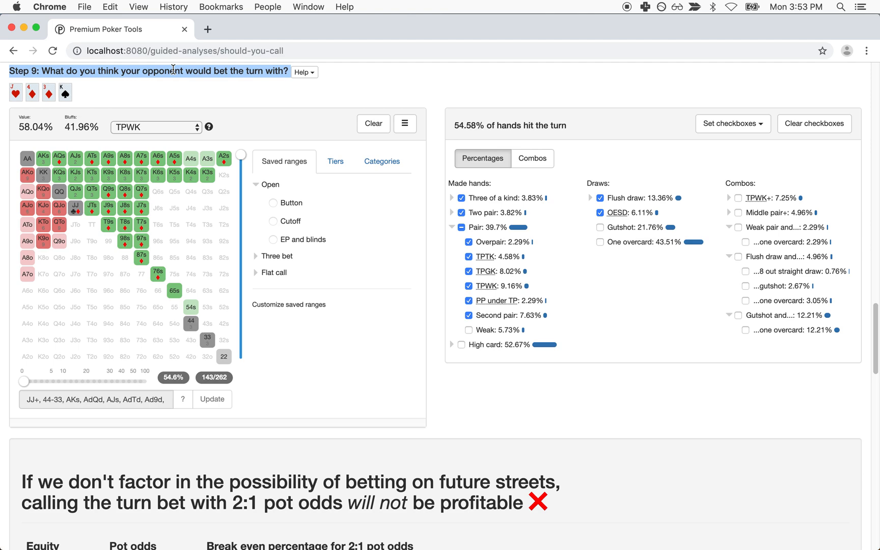
left_click_drag(98, 71, 261, 149)
left_click(263, 149)
scroll(263, 148, "down", 2)
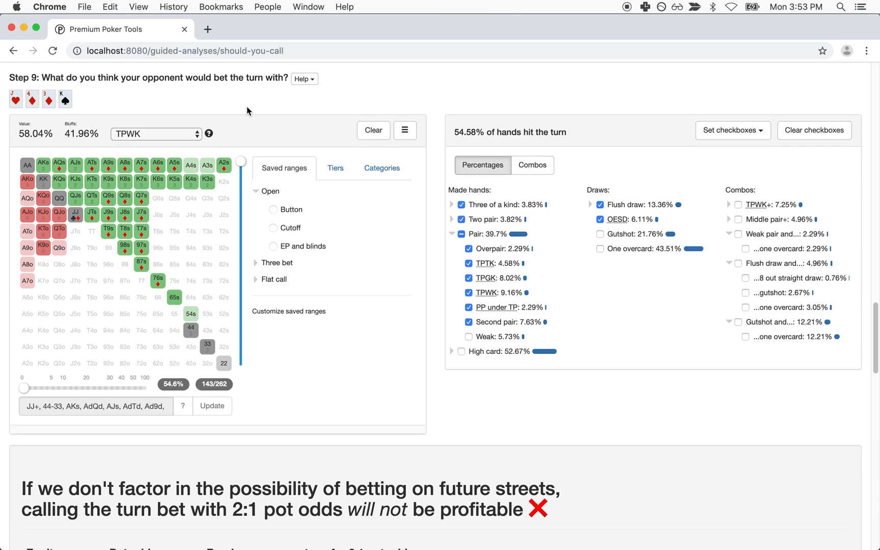
left_click_drag(186, 78, 271, 83)
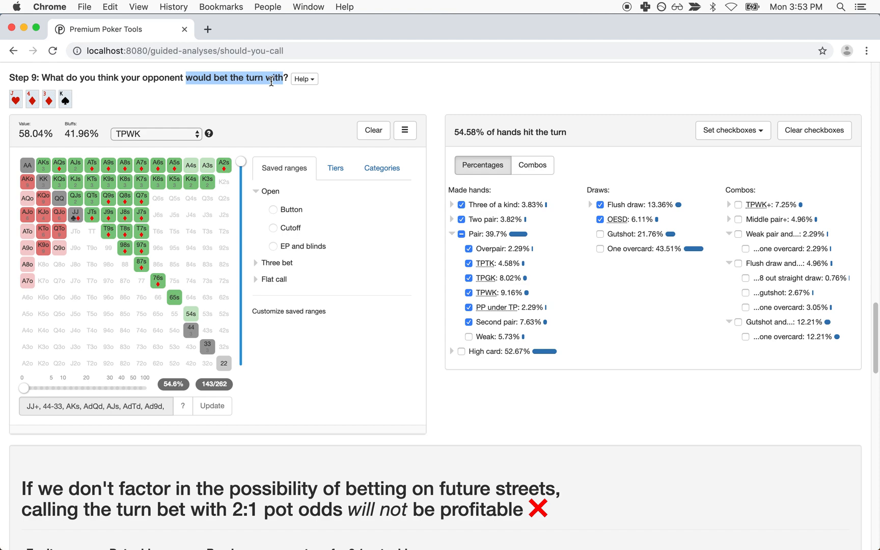
Step: Remove second pair and add weak pairs, gutshots and one-overcard hands to the turn betting range
left_click(499, 323)
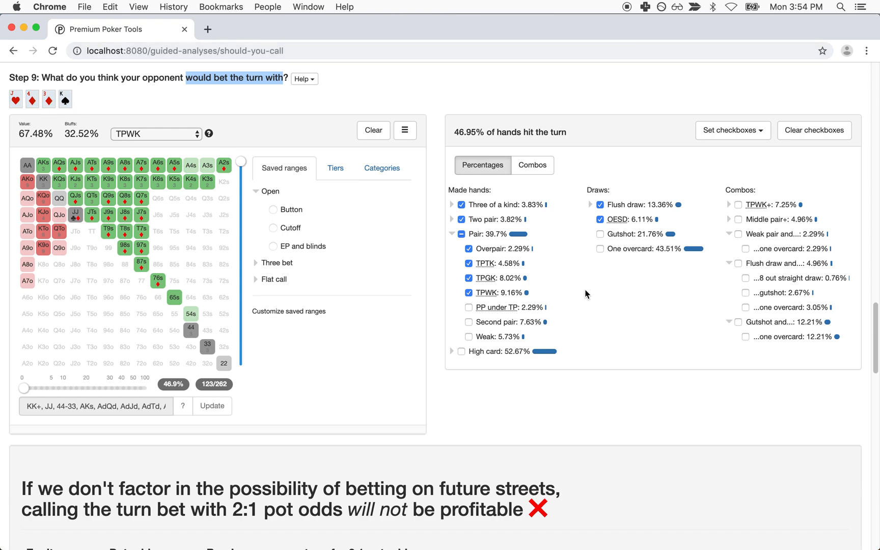
left_click(490, 338)
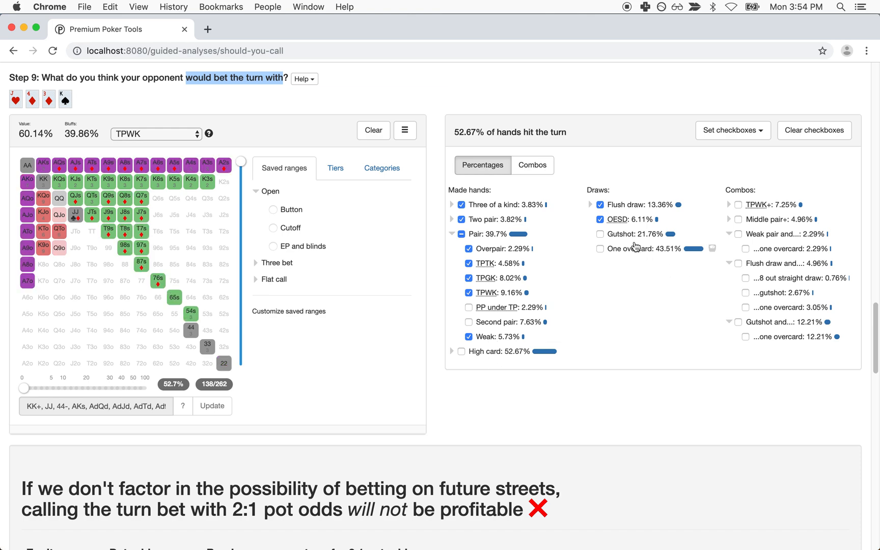
left_click(629, 237)
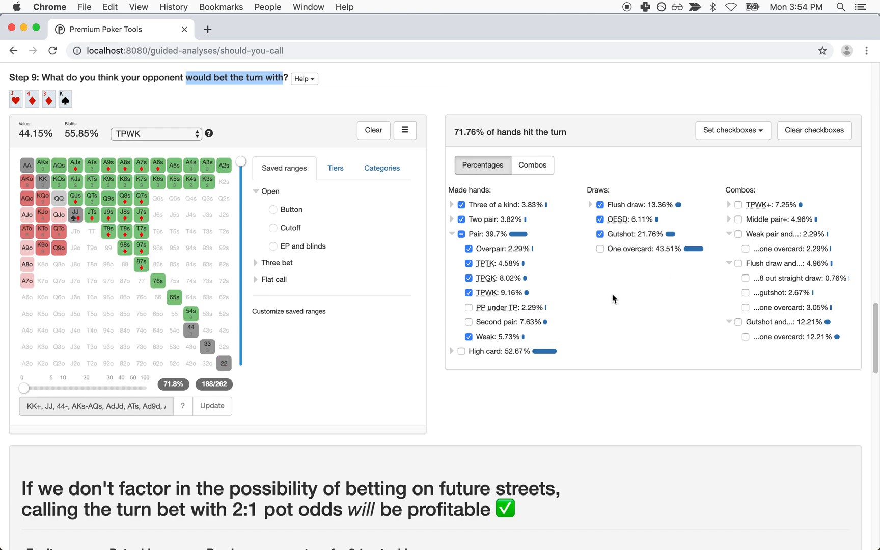
left_click(622, 253)
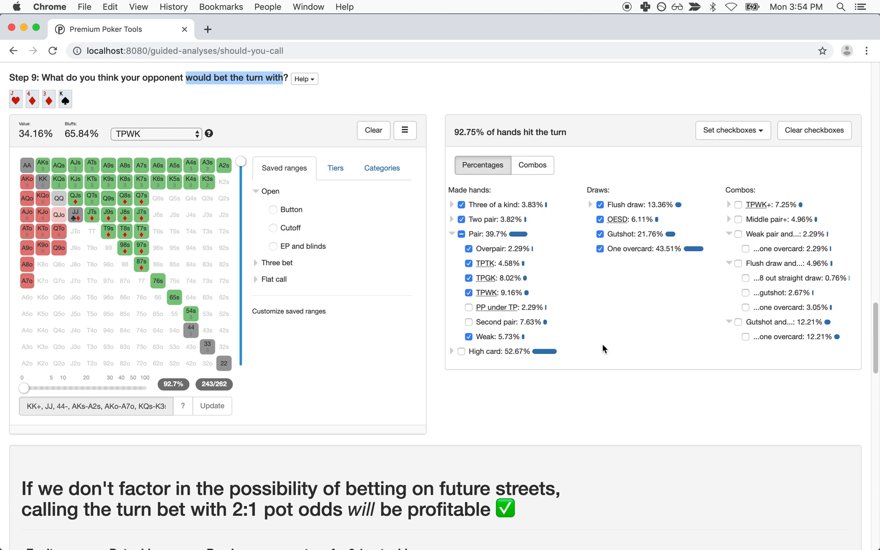
scroll(602, 349, "down", 10)
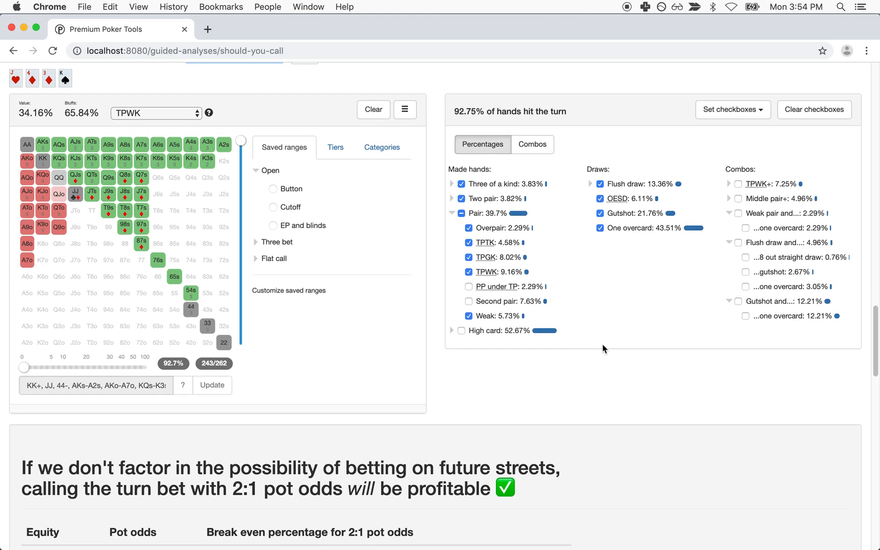
Step: Highlight the verdict's future-betting caveat, the 2:1 pot odds and the 33.33% break-even value
scroll(602, 348, "down", 1)
scroll(602, 348, "up", 1)
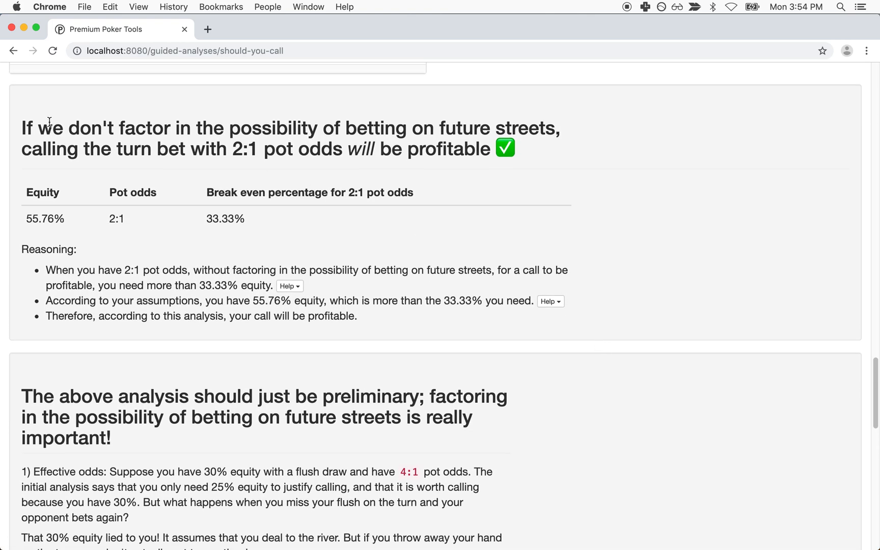
left_click_drag(41, 128, 406, 128)
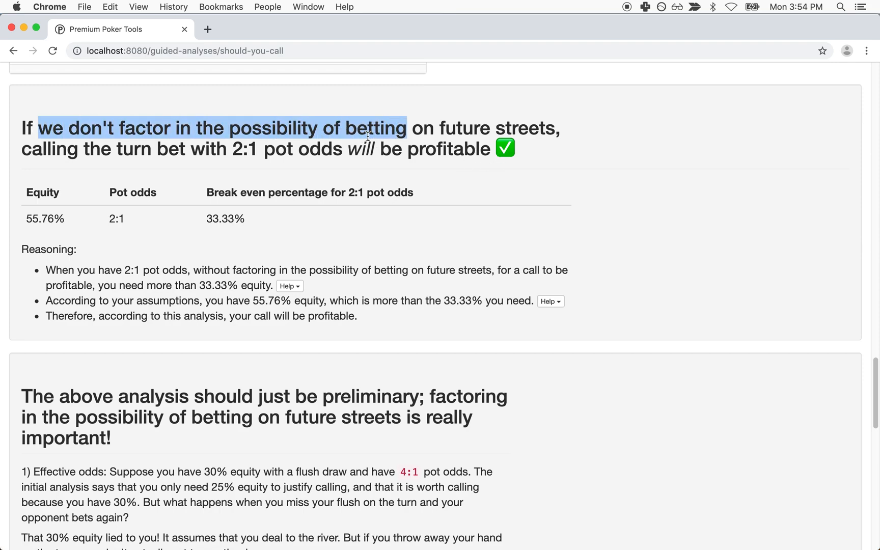
left_click_drag(157, 148, 408, 151)
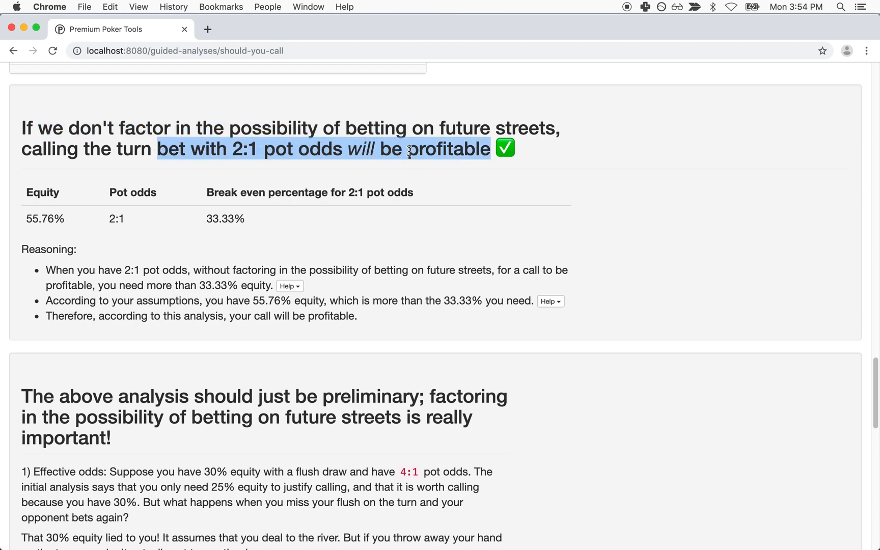
left_click_drag(22, 130, 506, 142)
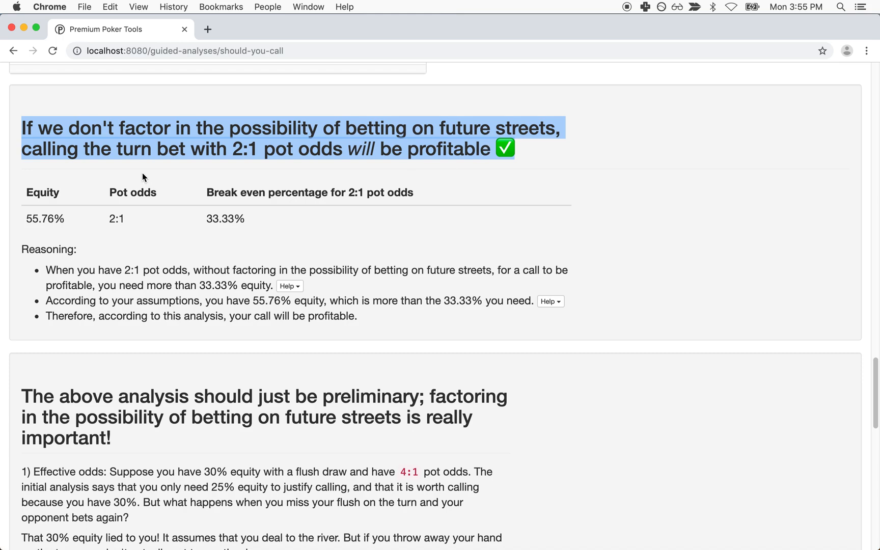
left_click_drag(240, 145, 252, 171)
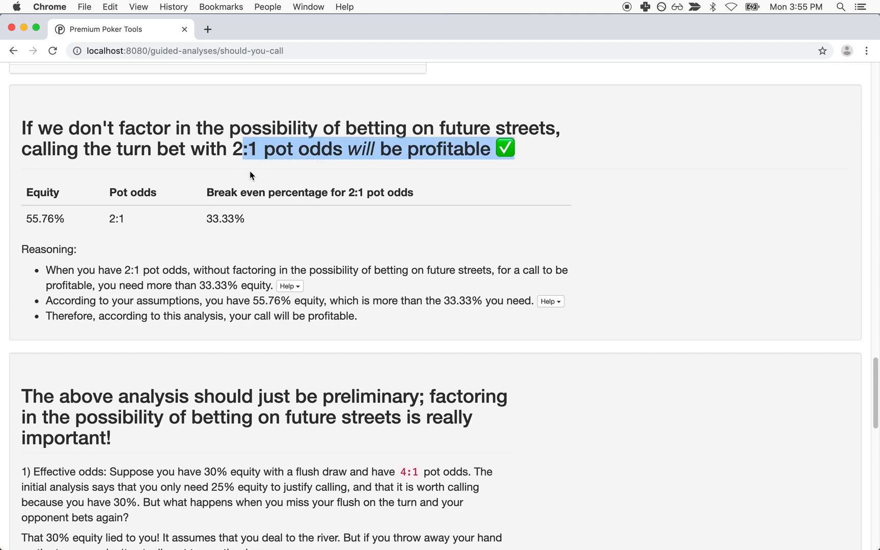
left_click_drag(207, 217, 243, 214)
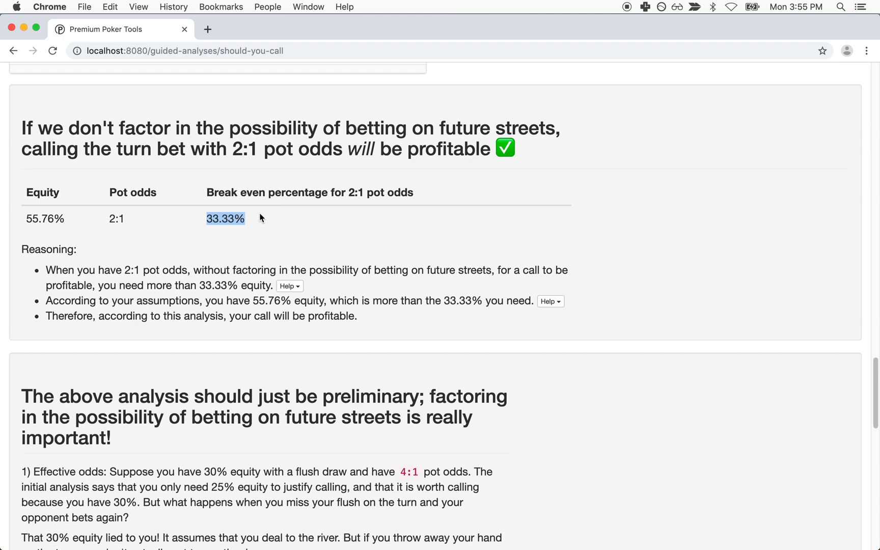
left_click(220, 221)
left_click_drag(219, 222, 265, 233)
left_click_drag(105, 219, 132, 220)
left_click(145, 226)
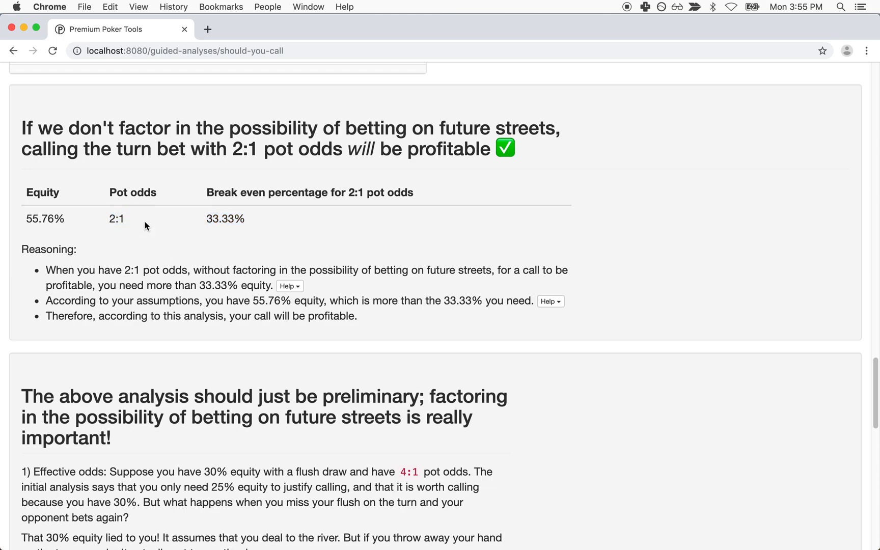
left_click(59, 221)
Step: Highlight 33.33% and the 'be profitable' verdict, then move to the preliminary analysis section
scroll(75, 233, "up", 6)
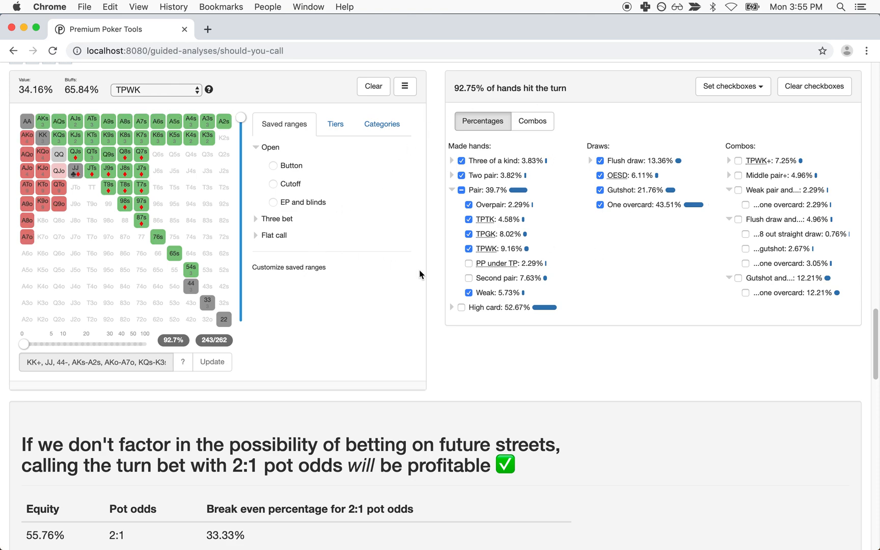
scroll(373, 301, "down", 6)
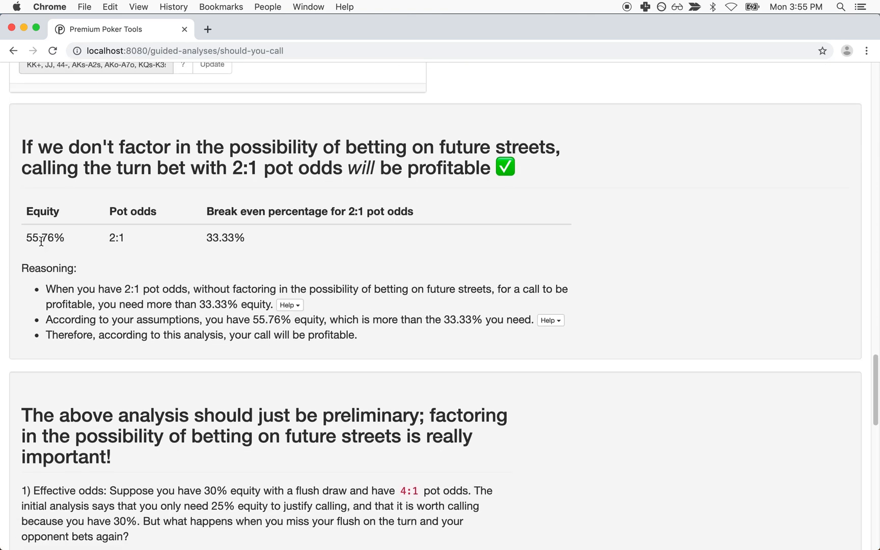
triple_click(232, 236)
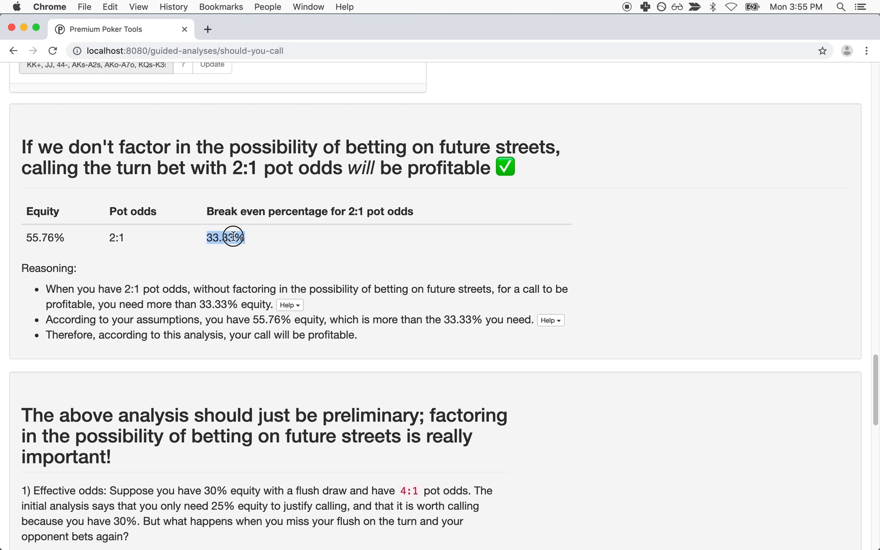
left_click_drag(521, 176, 476, 157)
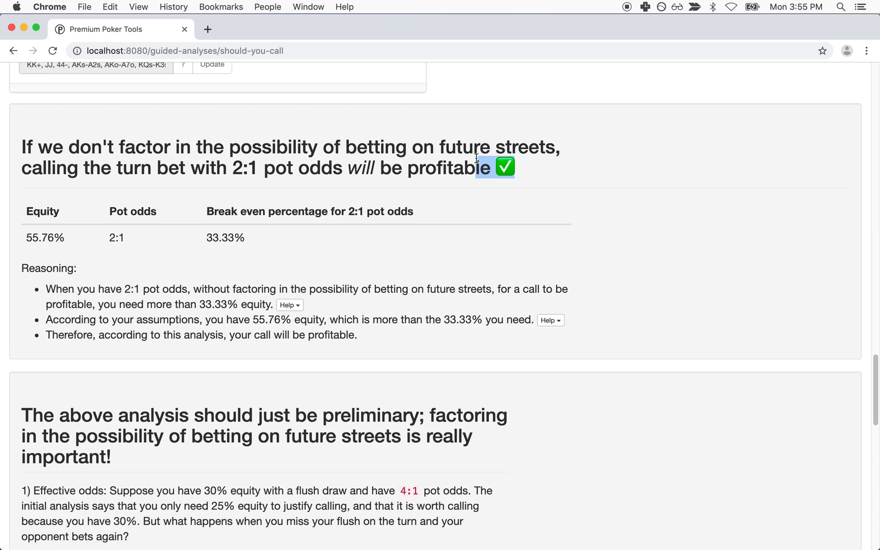
left_click_drag(375, 169, 489, 169)
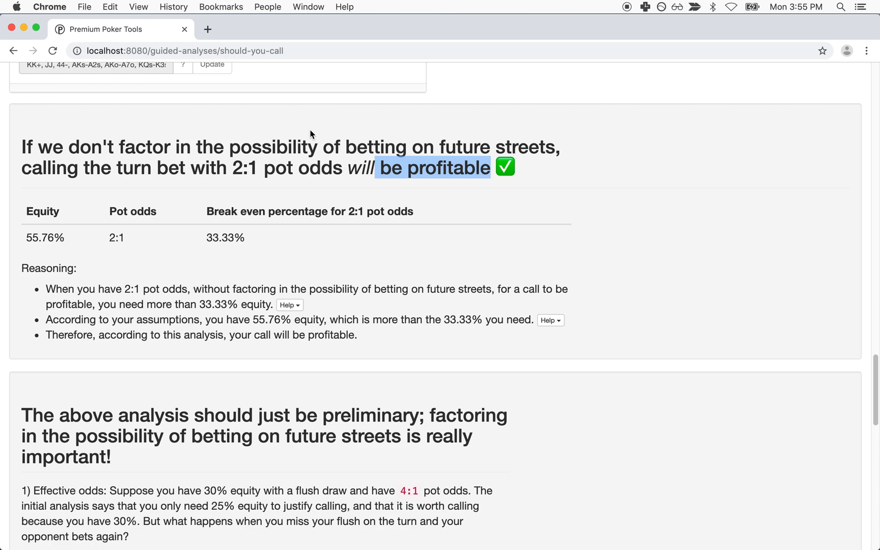
scroll(308, 133, "down", 1)
scroll(309, 133, "up", 3)
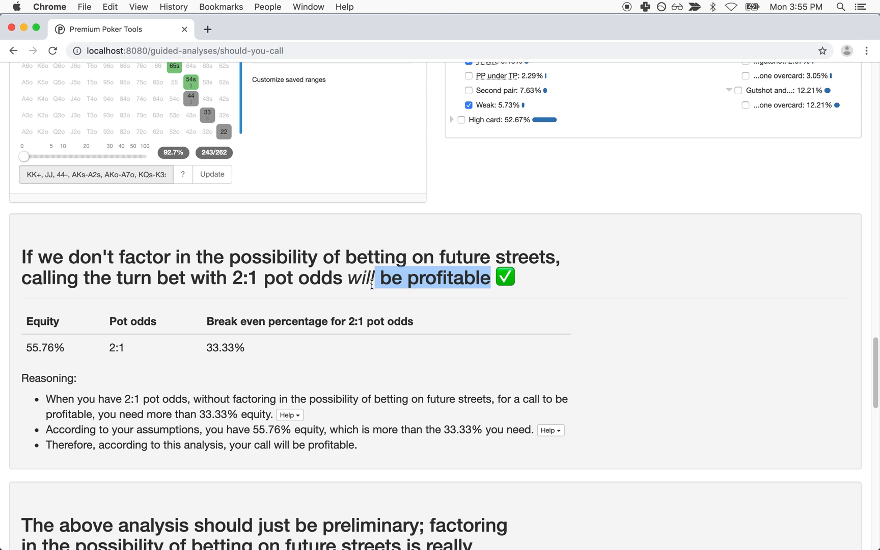
scroll(374, 283, "up", 4)
scroll(371, 288, "down", 15)
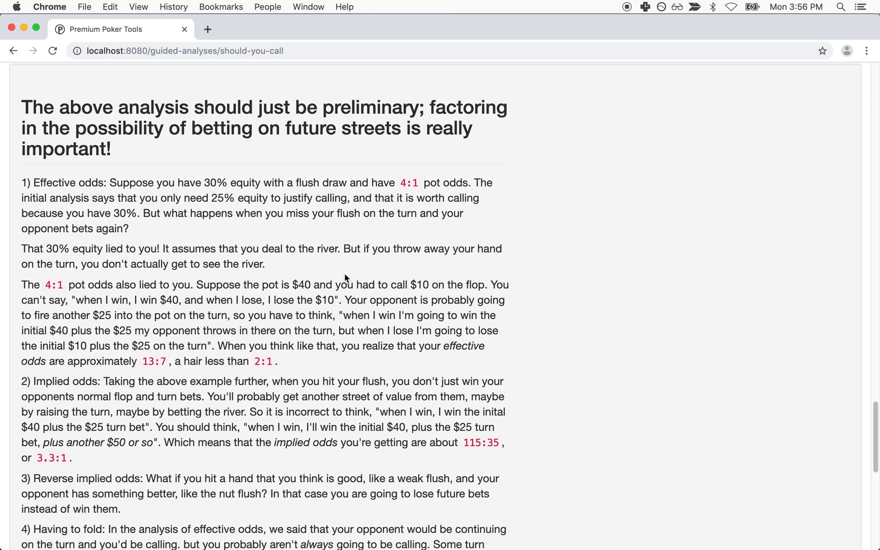
Step: Read the effective, implied and reverse implied odds notes, then reach the 2-to-1 real-odds estimate
scroll(341, 275, "down", 1)
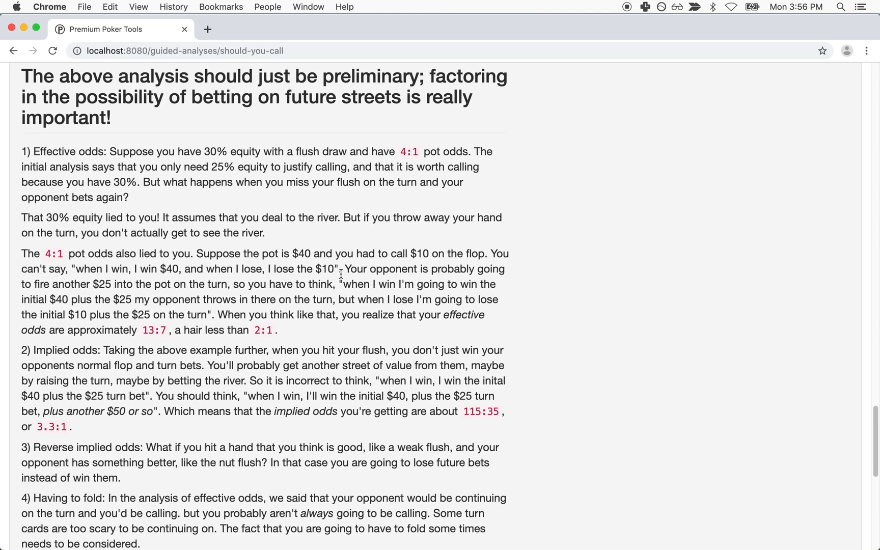
scroll(341, 273, "down", 1)
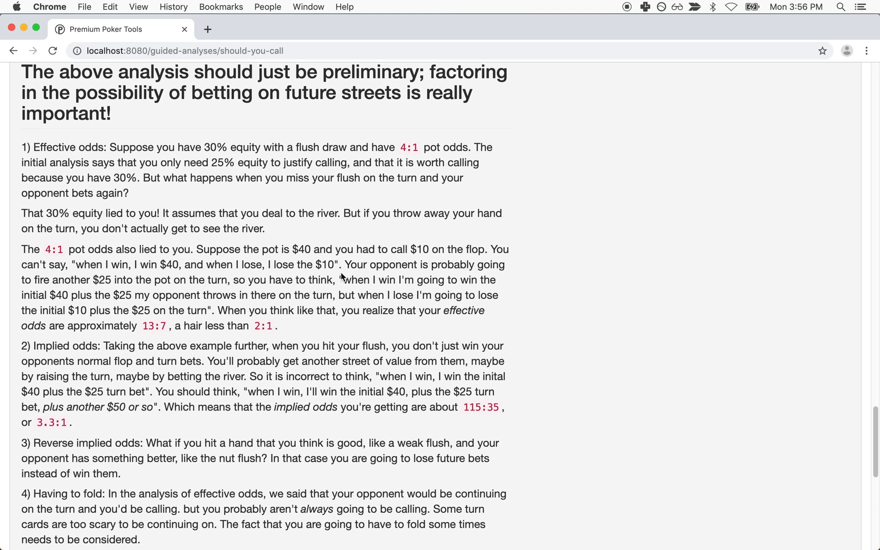
triple_click(136, 147)
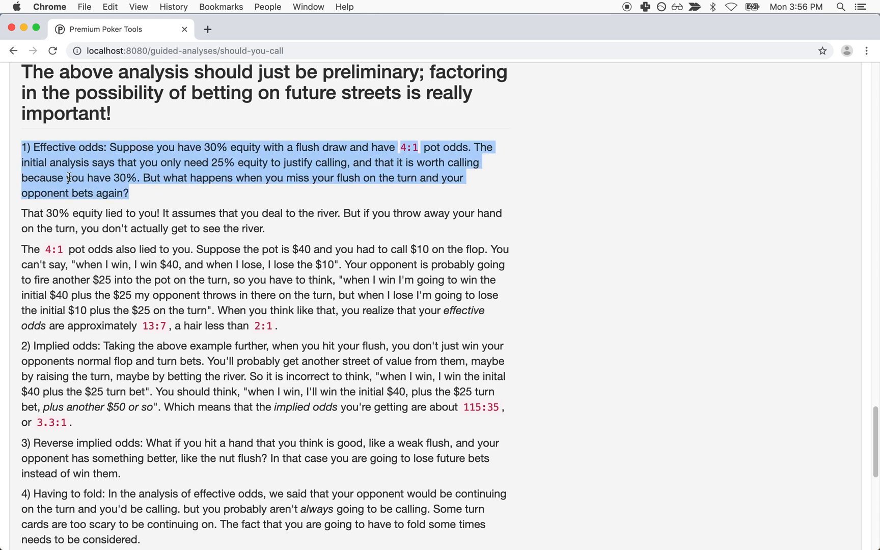
triple_click(56, 148)
triple_click(89, 367)
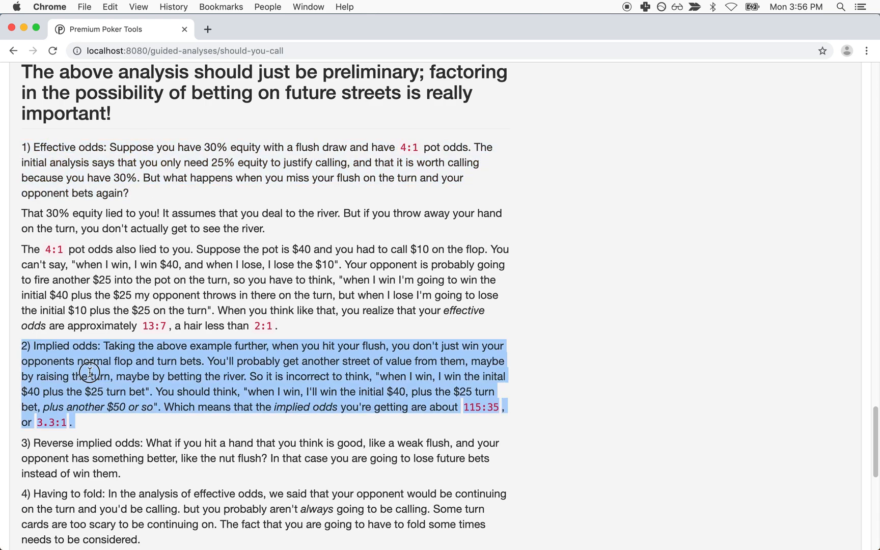
scroll(89, 371, "down", 3)
left_click_drag(77, 365, 178, 412)
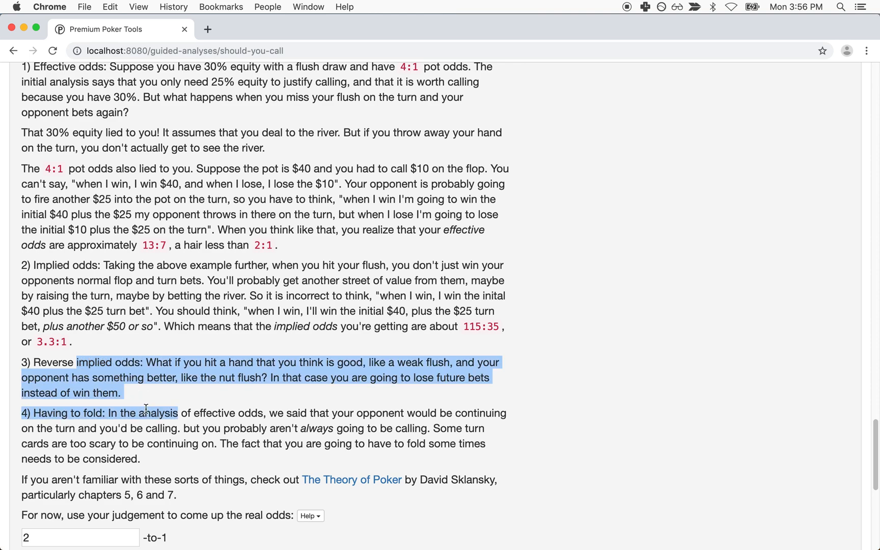
left_click(188, 397)
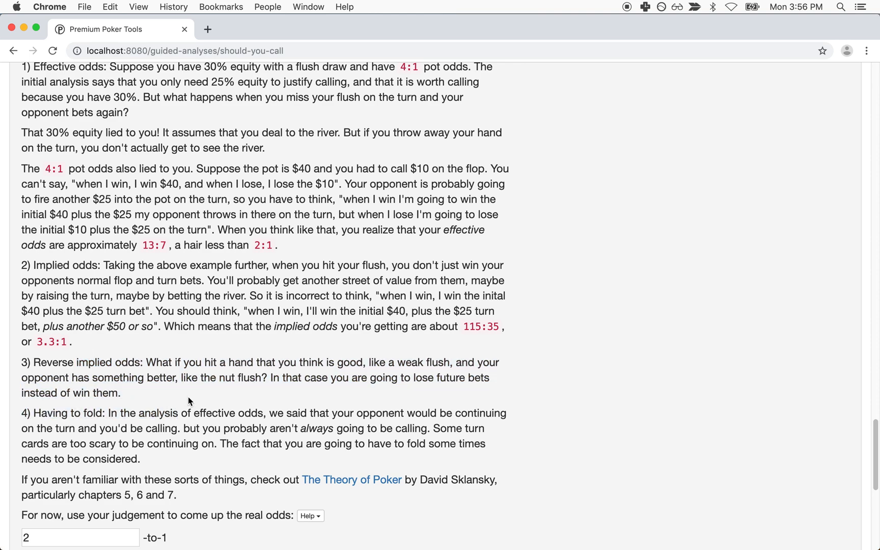
scroll(188, 396, "down", 1)
scroll(188, 397, "up", 5)
scroll(188, 397, "down", 10)
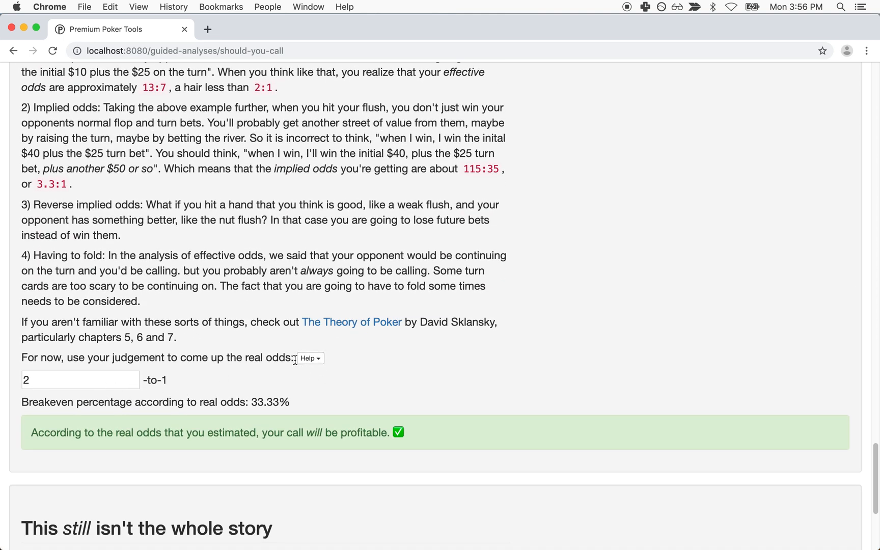
Step: Lower the real-odds estimate from 2 to 1.5 in steps of 0.1
left_click(71, 388)
key("BackSpace")
type("1.8")
key("BackSpace")
type("7")
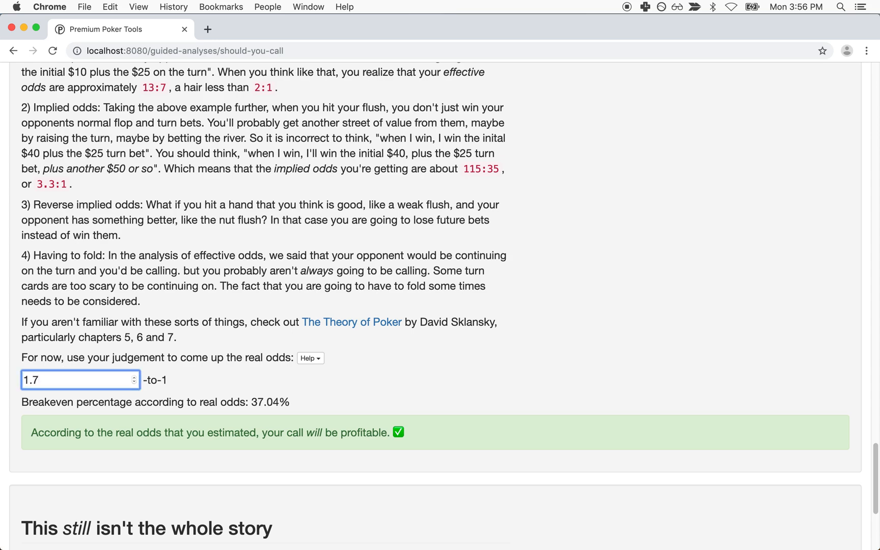
key("BackSpace")
type("6")
key("BackSpace")
type("5")
Step: Confirm the 40.00% breakeven and the profitable-call verdict at 1.5-to-1 real odds
double_click(271, 401)
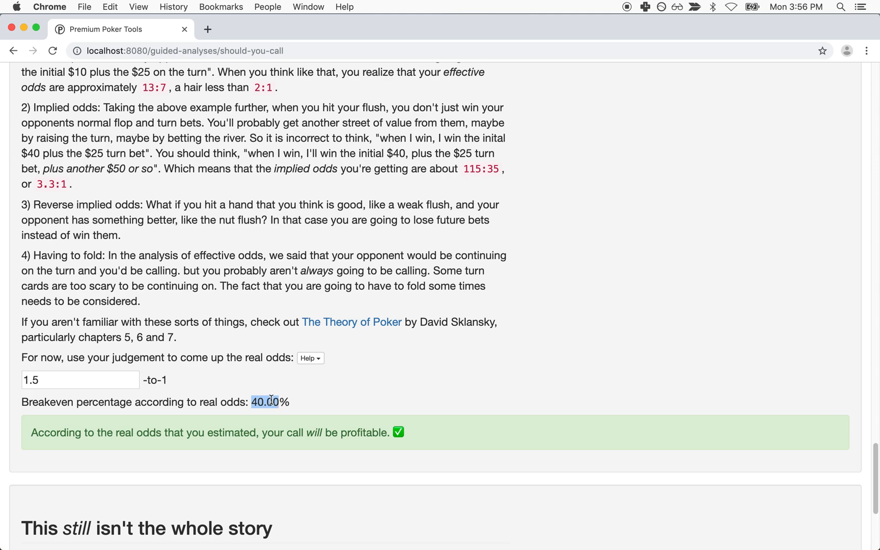
scroll(304, 439, "up", 3)
scroll(305, 439, "down", 3)
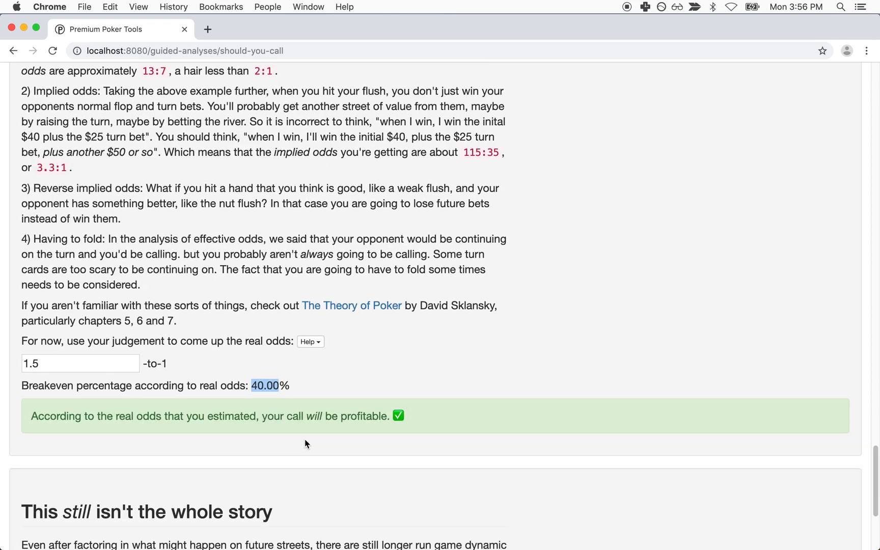
left_click(55, 365)
key("Up")
key("Up")
key("Up")
key("Up")
key("Up")
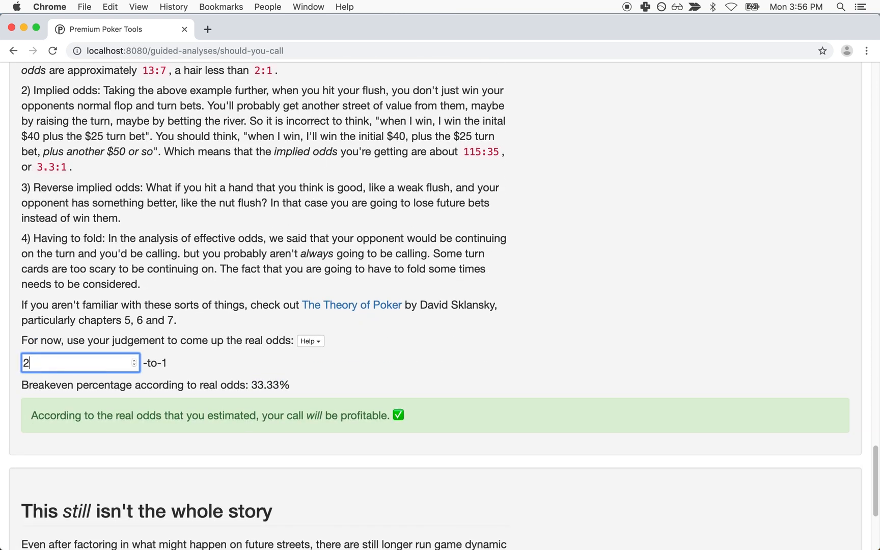
key("Down")
key("Down")
key("Down")
key("Down")
key("Down")
triple_click(137, 415)
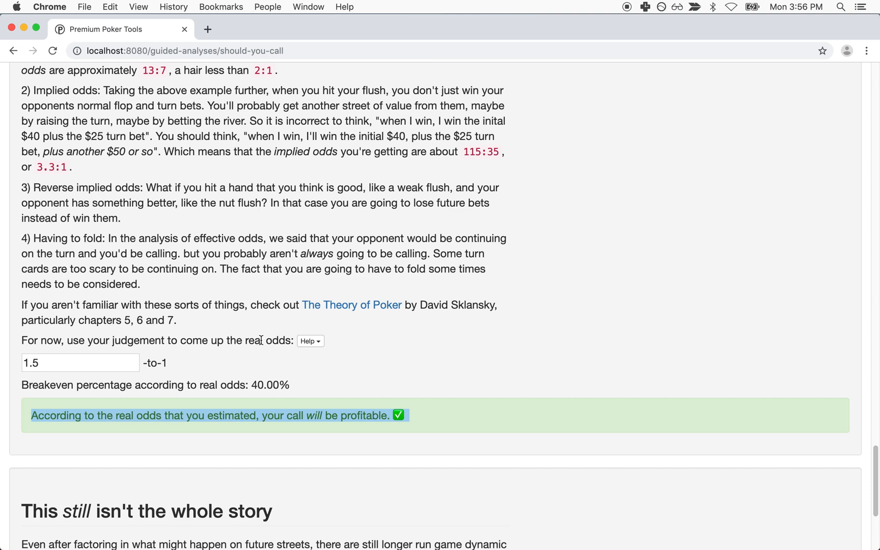
left_click(260, 417)
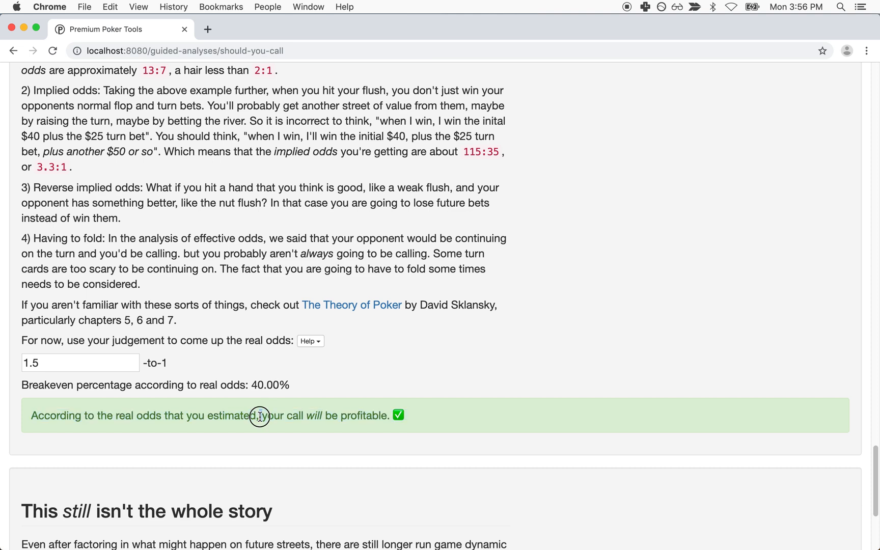
triple_click(260, 417)
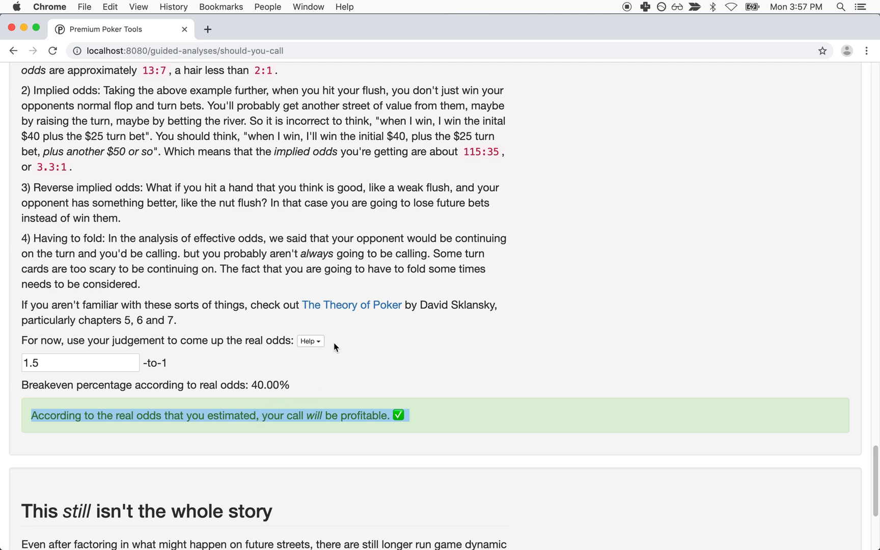
scroll(269, 265, "up", 4)
scroll(269, 265, "up", 1)
left_click_drag(78, 123, 155, 242)
scroll(173, 417, "down", 4)
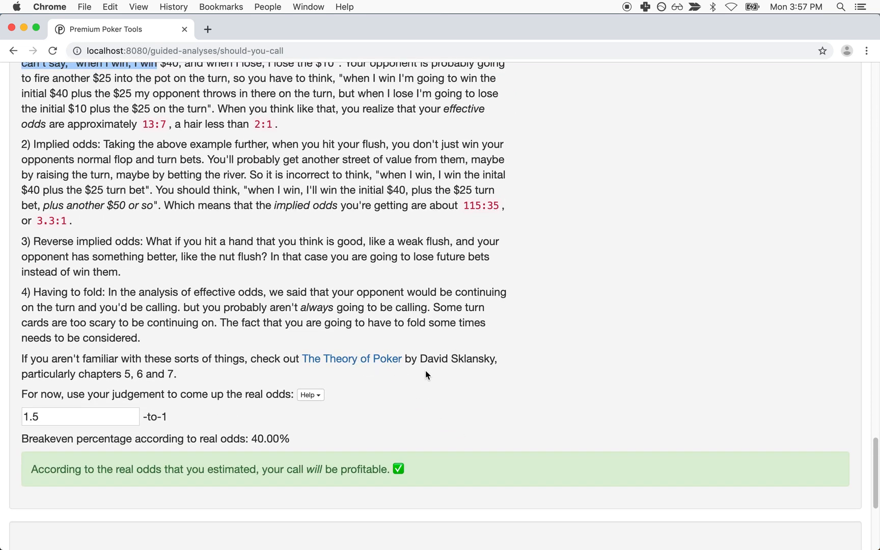
left_click_drag(421, 359, 493, 359)
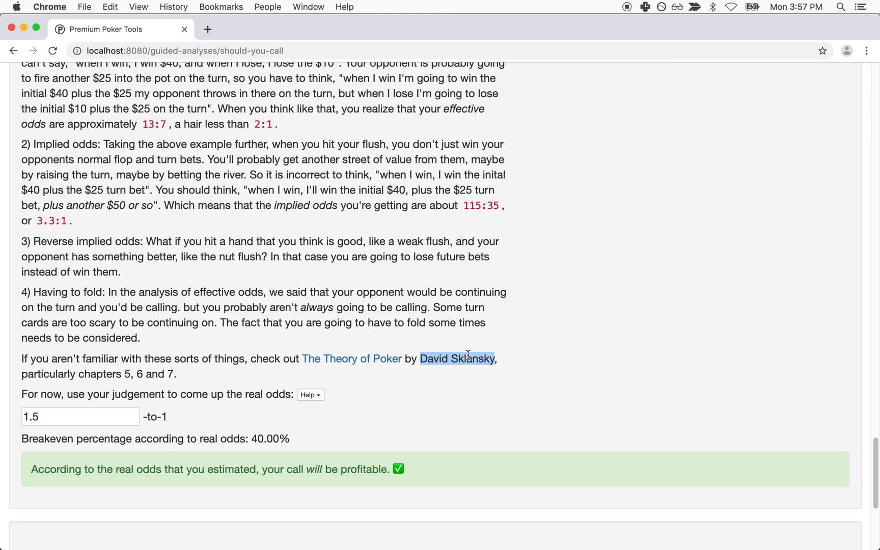
left_click_drag(420, 359, 485, 359)
left_click_drag(123, 374, 189, 381)
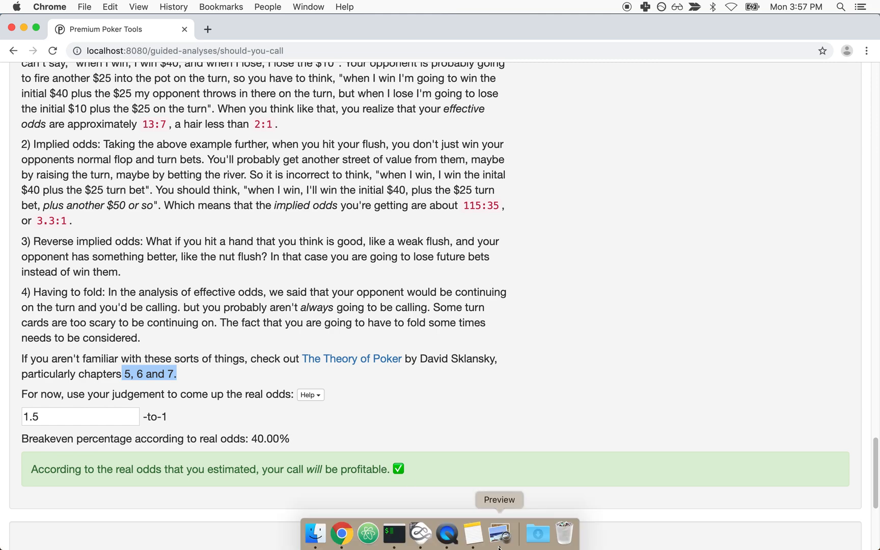
left_click(500, 533)
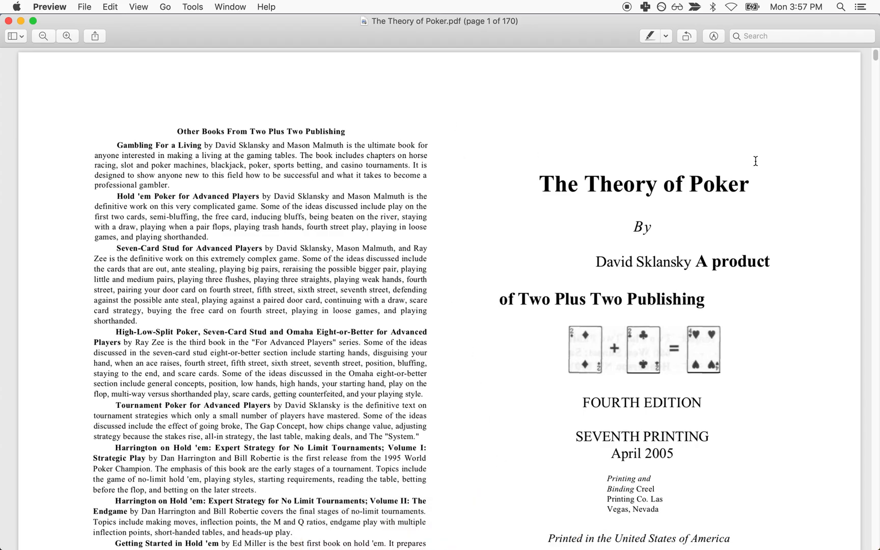
scroll(614, 319, "down", 20)
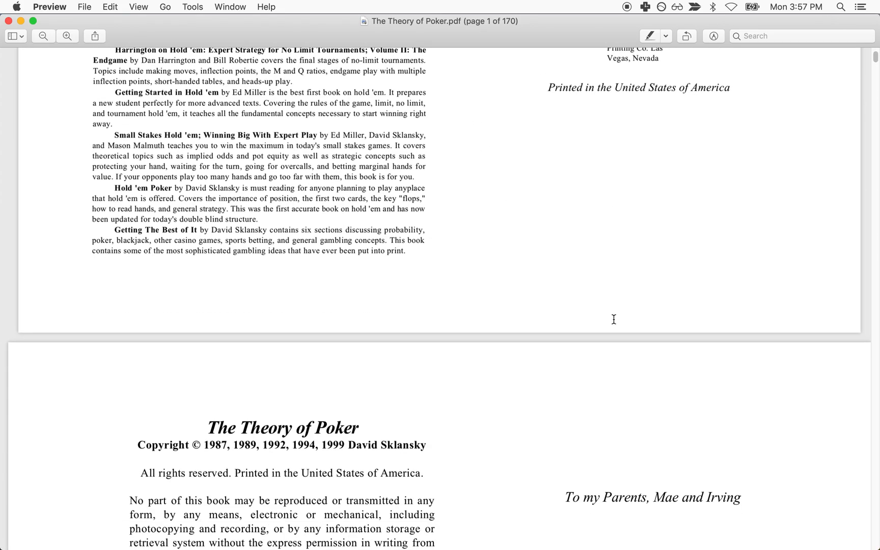
scroll(613, 319, "down", 5)
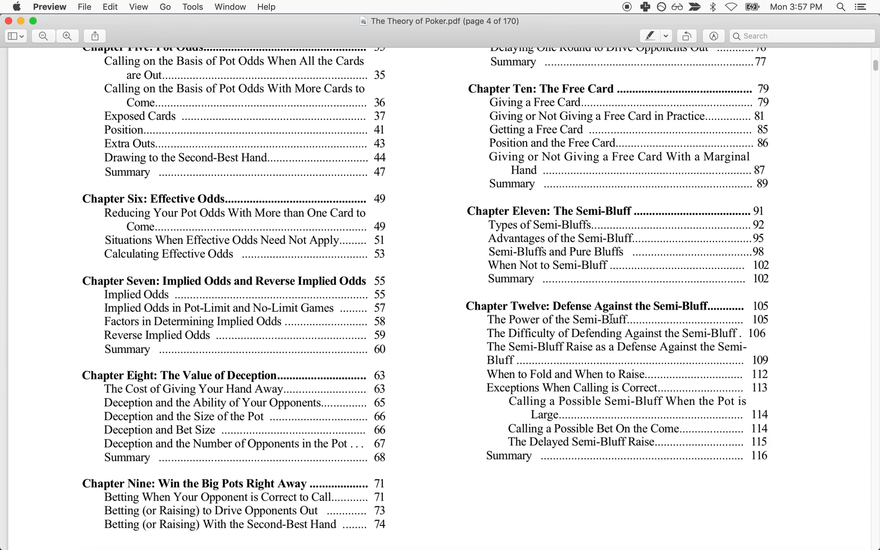
scroll(613, 318, "up", 5)
left_click_drag(158, 100, 229, 168)
left_click_drag(150, 249, 242, 274)
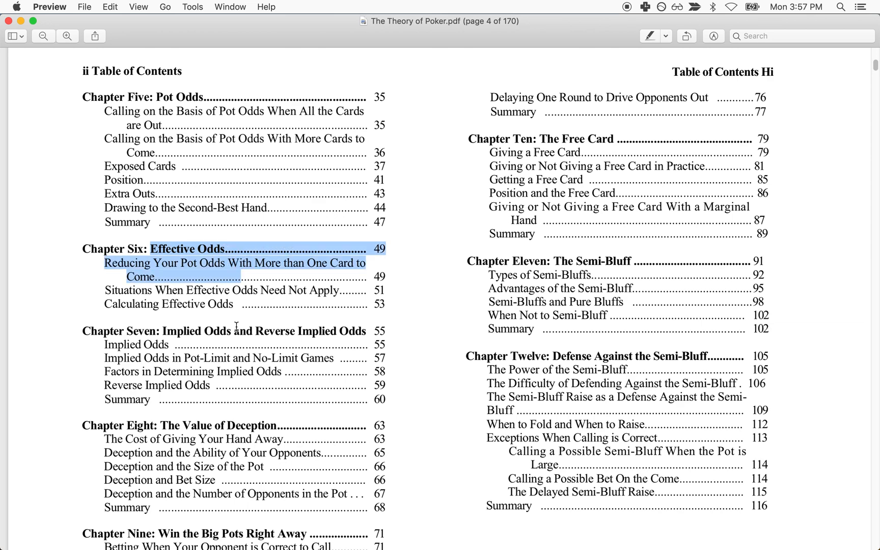
left_click_drag(163, 331, 340, 361)
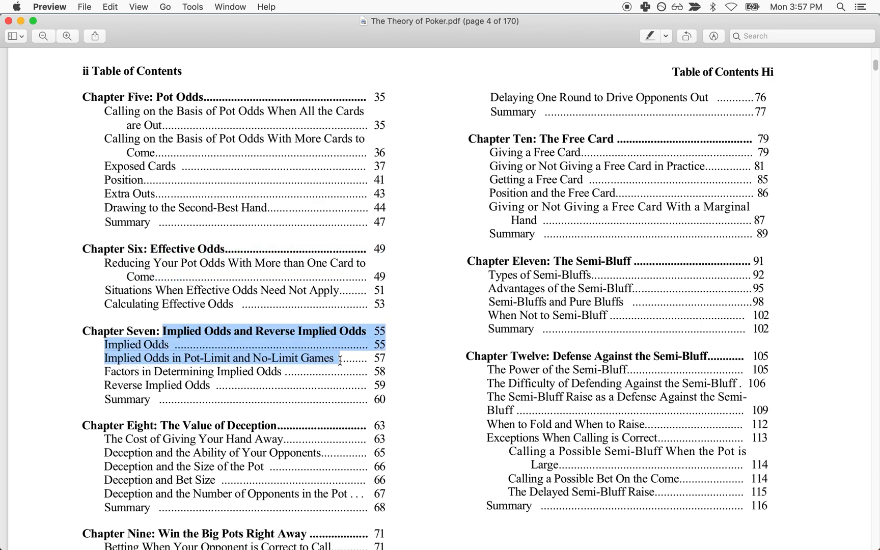
left_click_drag(156, 97, 350, 408)
mouse_move(402, 544)
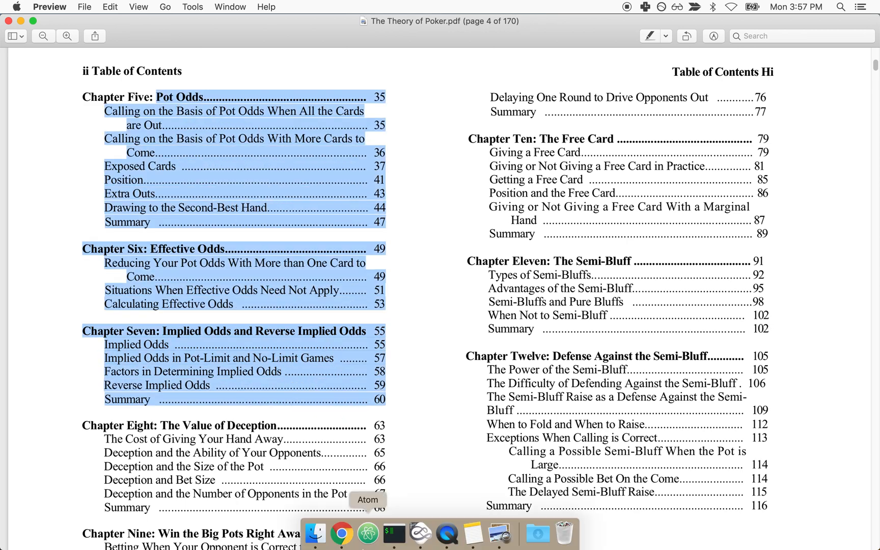
left_click(353, 544)
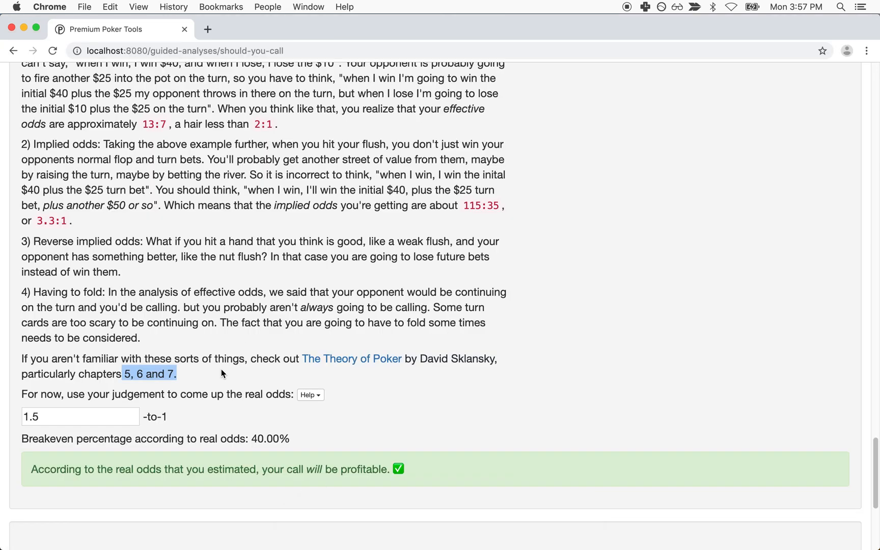
Step: Review the Step 9 turn betting range's Value and Bluffs percentages, including the 81.68% bluffs figure
scroll(220, 368, "up", 10)
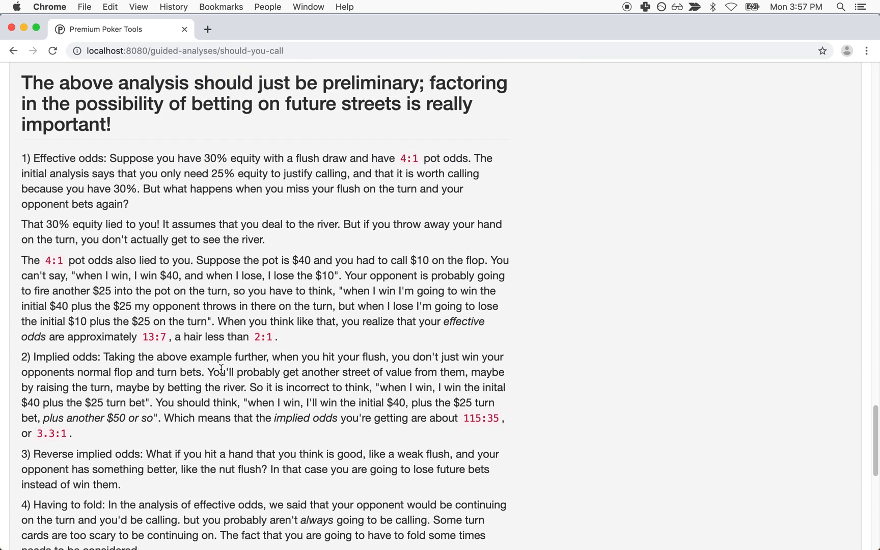
scroll(371, 342, "down", 10)
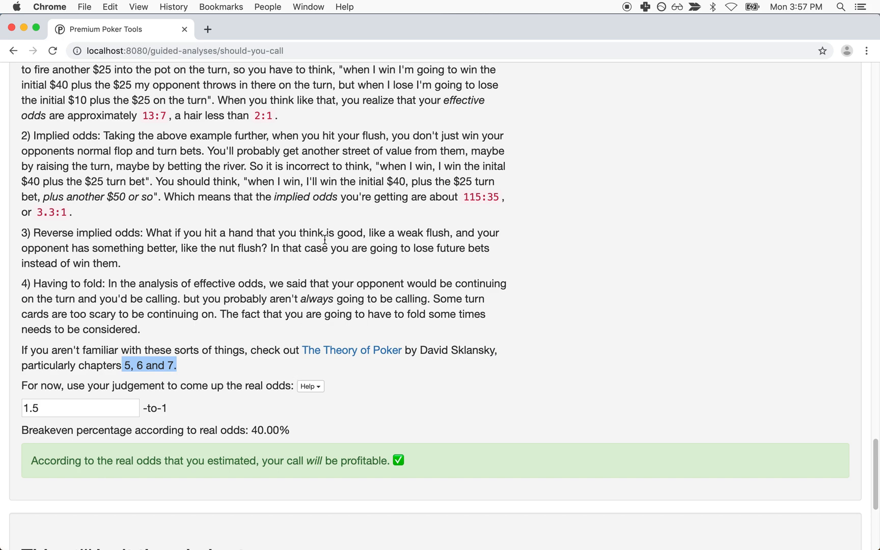
scroll(402, 182, "up", 20)
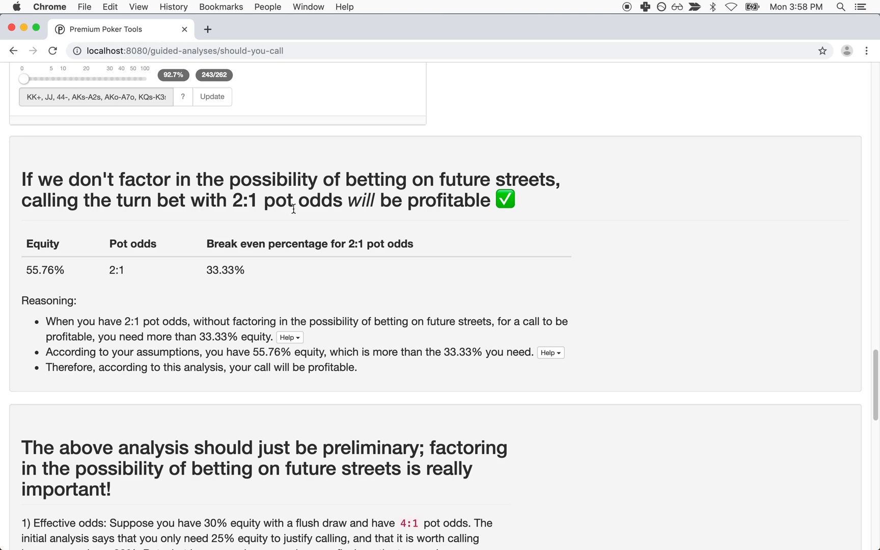
scroll(292, 208, "up", 7)
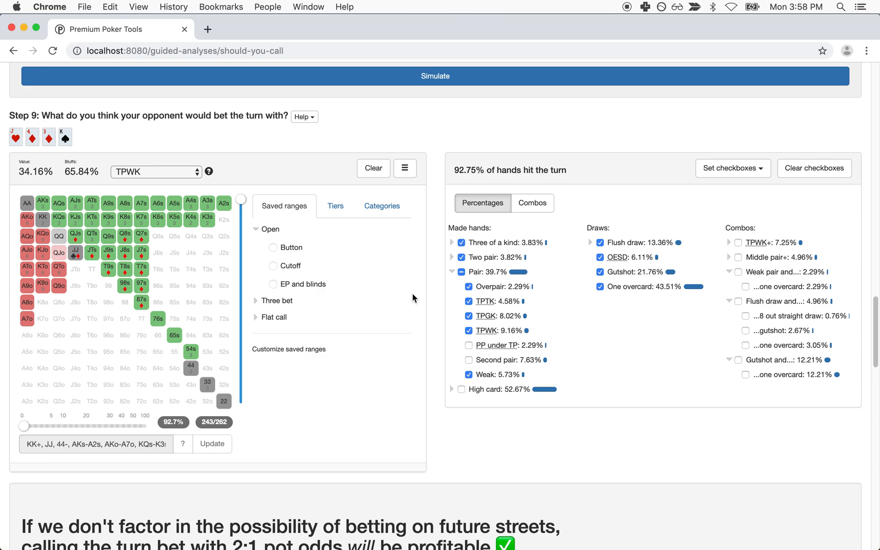
scroll(417, 298, "up", 10)
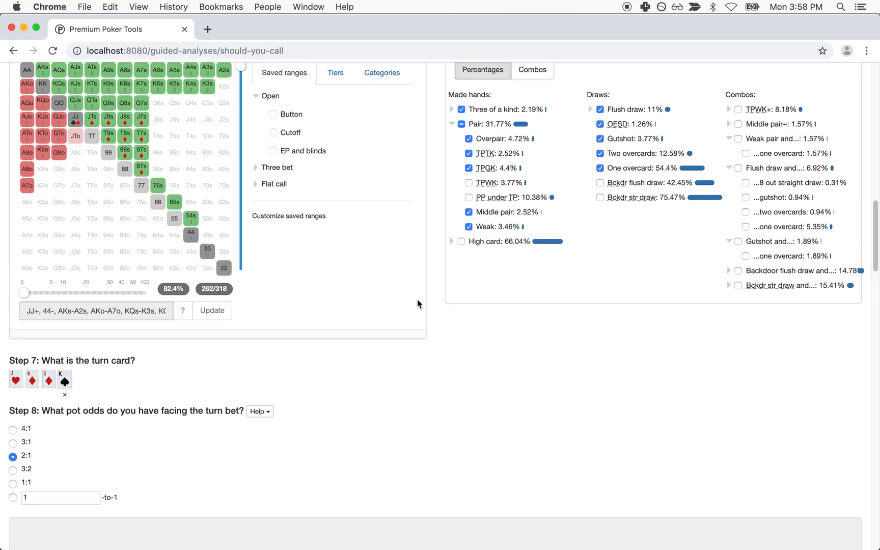
scroll(417, 300, "up", 3)
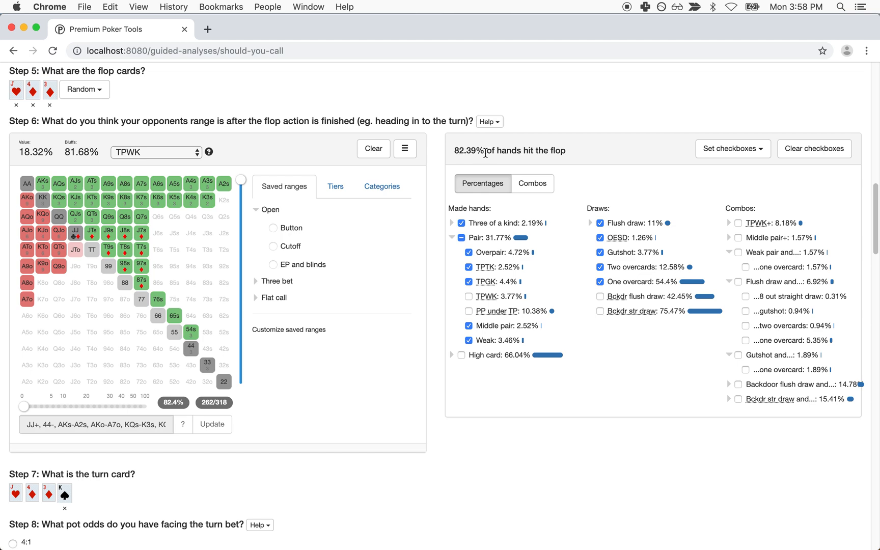
left_click_drag(21, 147, 84, 148)
left_click(84, 148)
double_click(68, 151)
left_click_drag(89, 153, 102, 153)
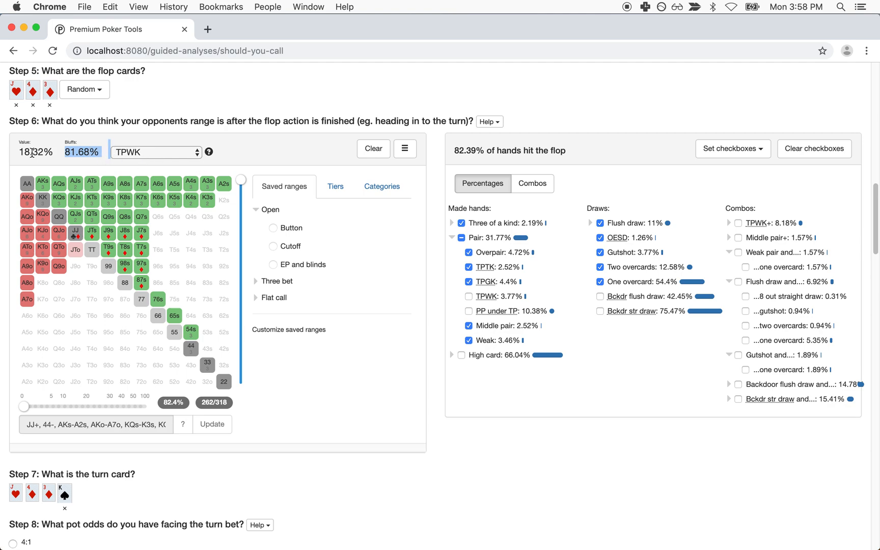
scroll(255, 232, "down", 10)
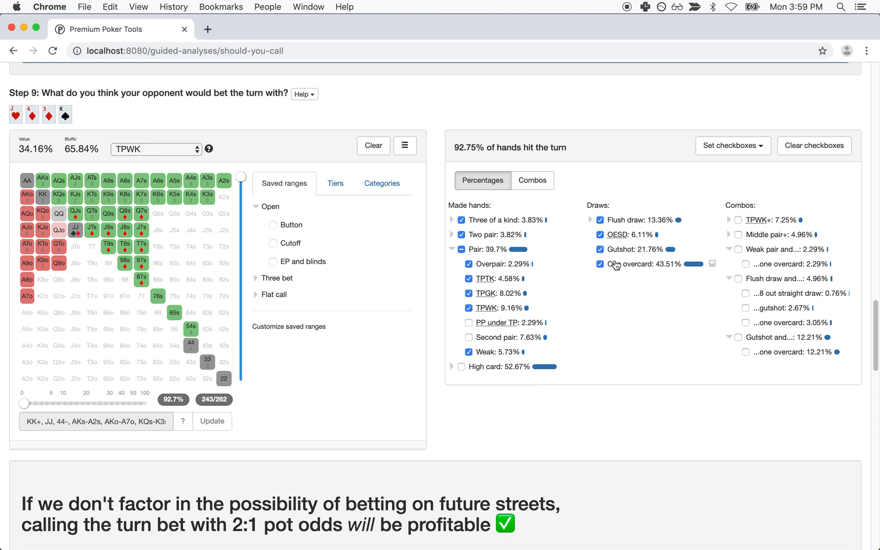
Step: Uncheck Gutshot and One overcard in Step 9, leaving 138/262 combos at 60.14% value
left_click(601, 250)
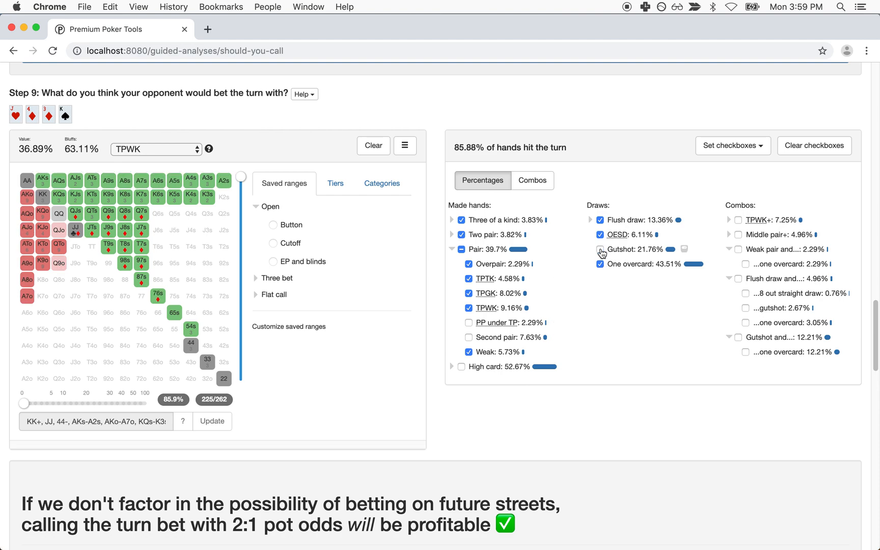
left_click(604, 263)
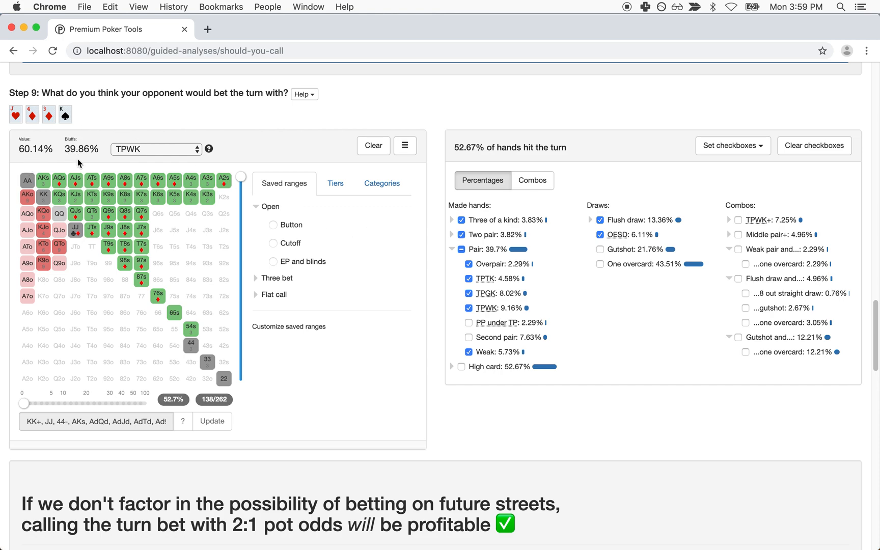
scroll(180, 240, "down", 5)
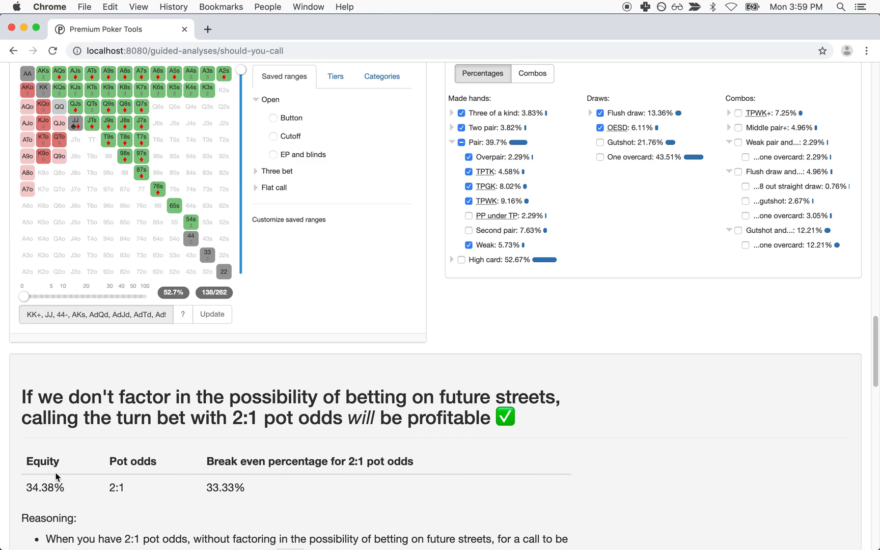
left_click_drag(28, 487, 66, 490)
scroll(66, 487, "down", 5)
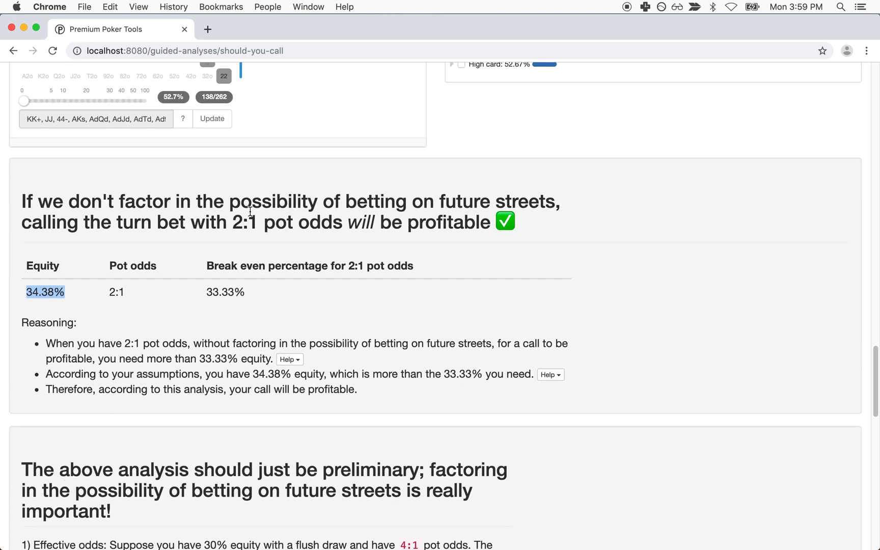
left_click_drag(243, 219, 329, 220)
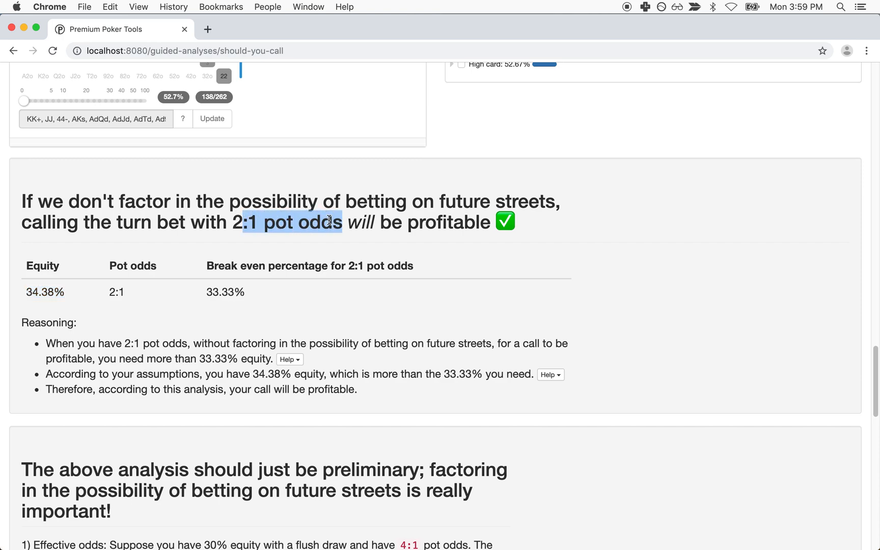
left_click_drag(26, 292, 194, 304)
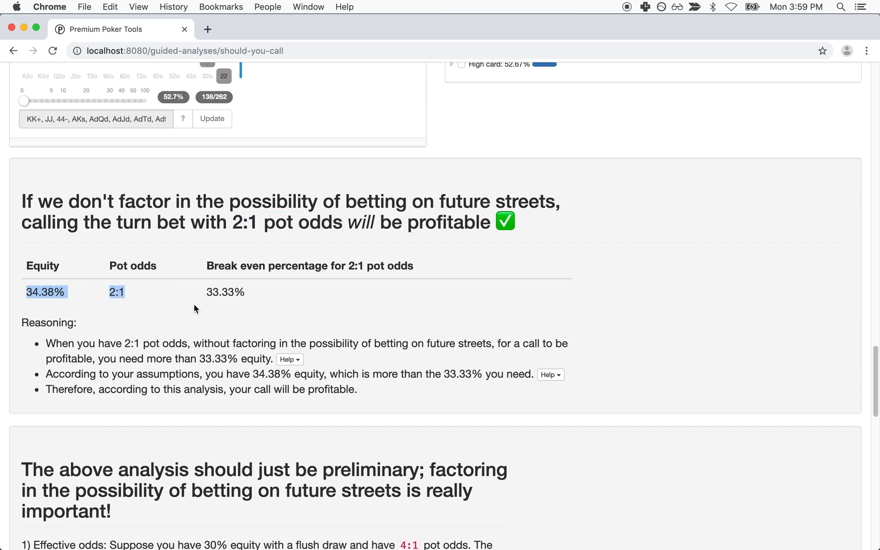
scroll(194, 309, "down", 15)
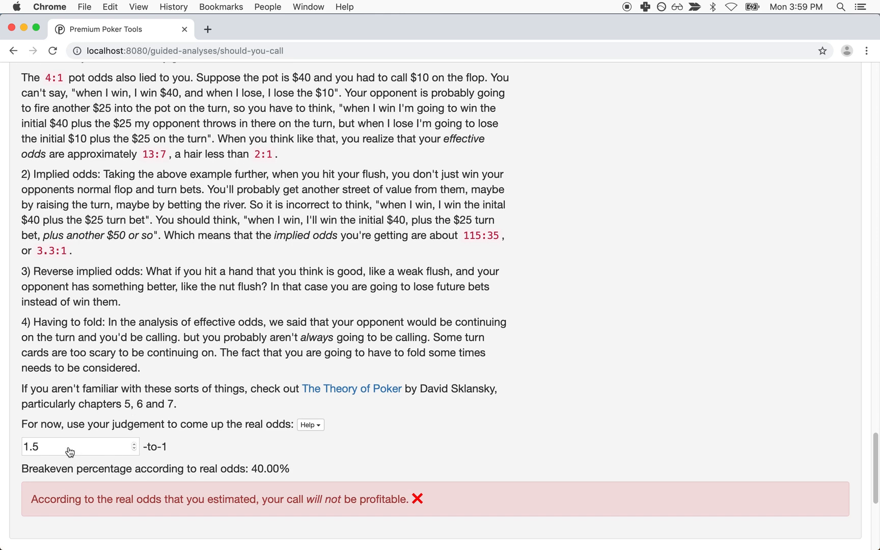
double_click(259, 468)
left_click_drag(259, 468, 6, 436)
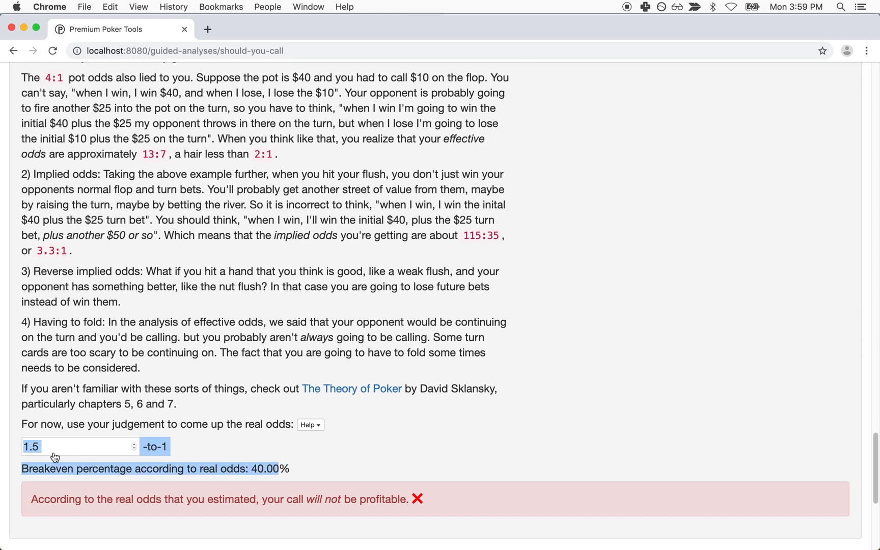
left_click(127, 475)
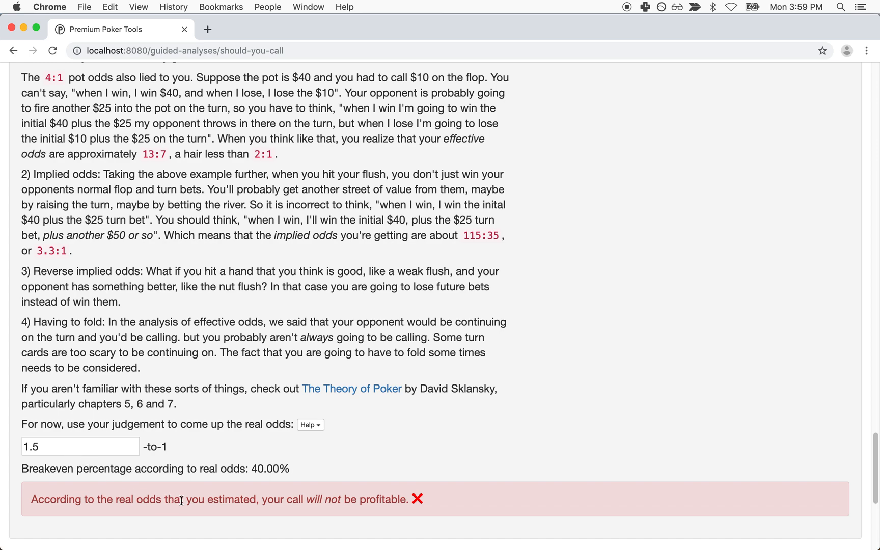
scroll(180, 499, "up", 15)
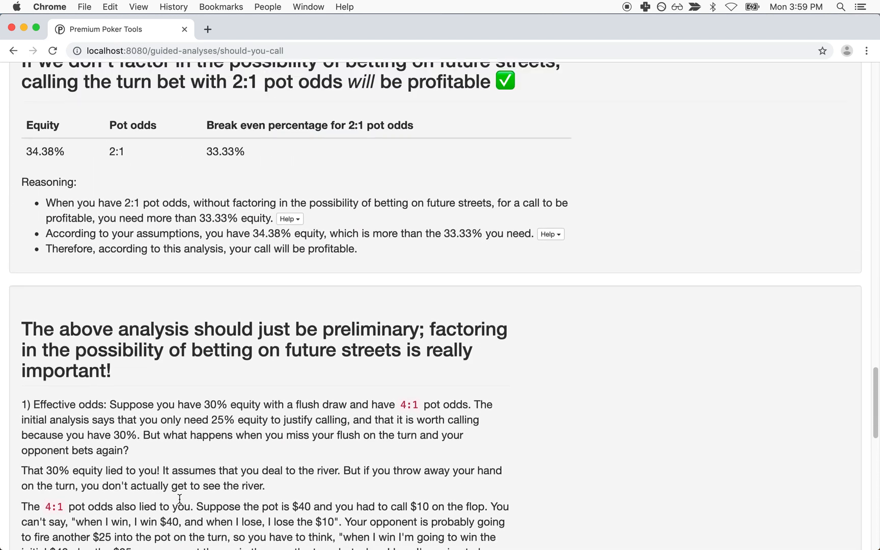
scroll(38, 265, "down", 15)
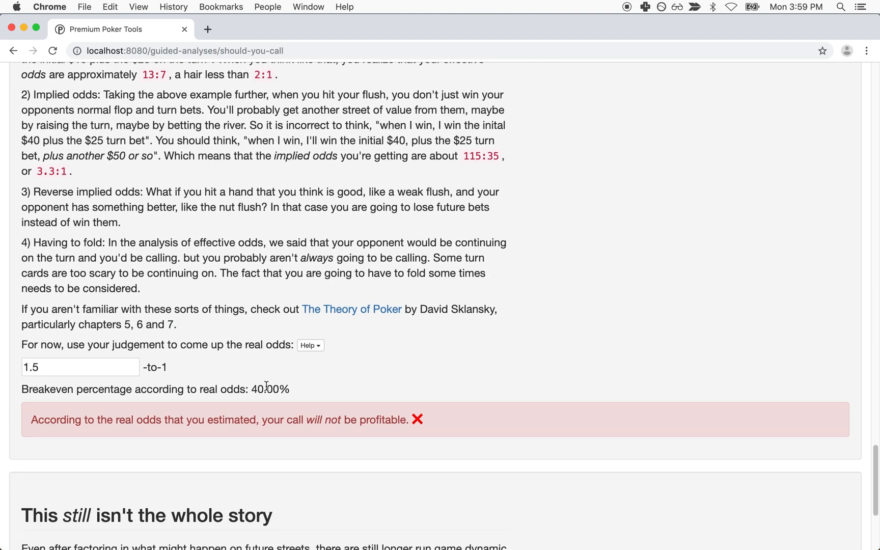
triple_click(184, 419)
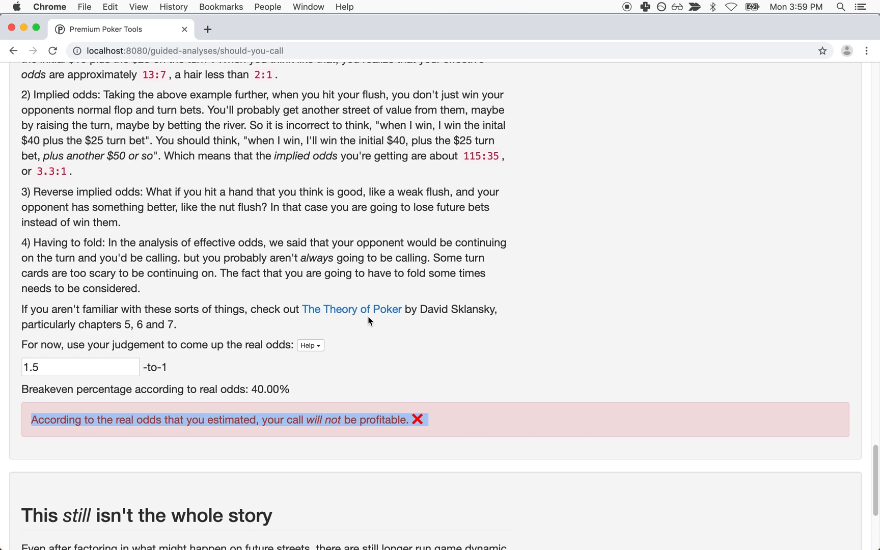
scroll(367, 315, "up", 20)
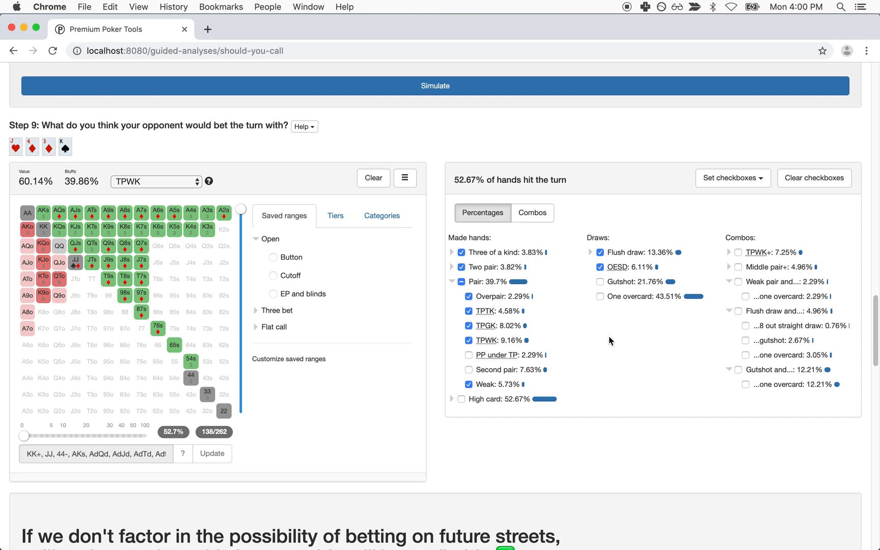
Step: Simulate the equity-versus-ranges table and find TPTK's -34.31% All value result
scroll(608, 340, "up", 5)
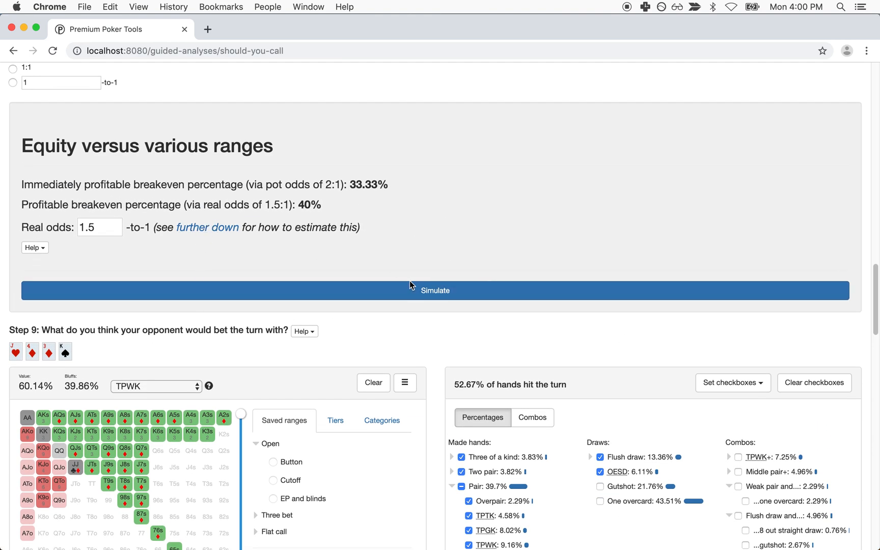
left_click(408, 286)
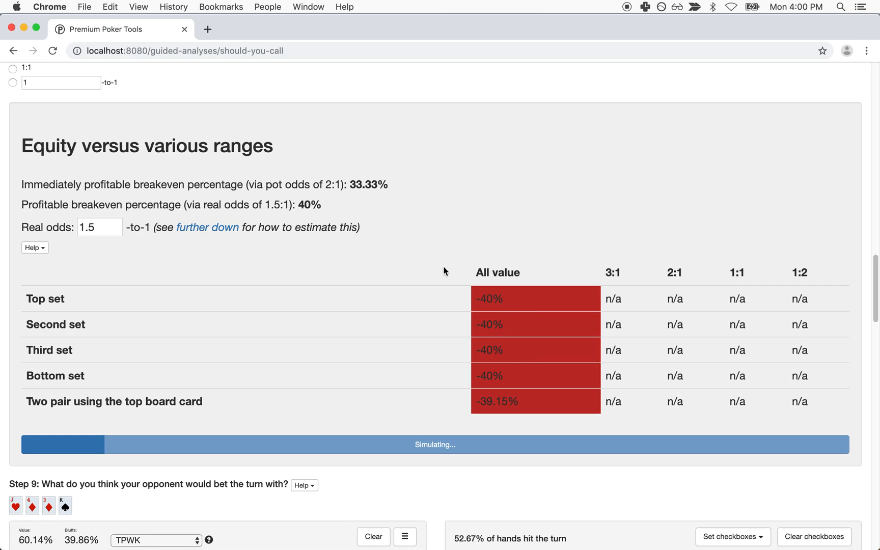
scroll(439, 271, "down", 1)
scroll(439, 275, "down", 4)
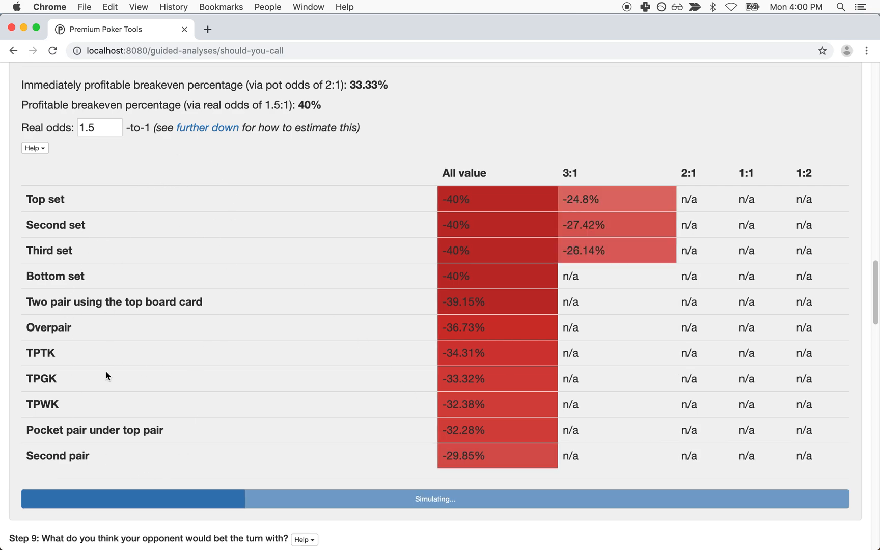
double_click(37, 351)
left_click(265, 349)
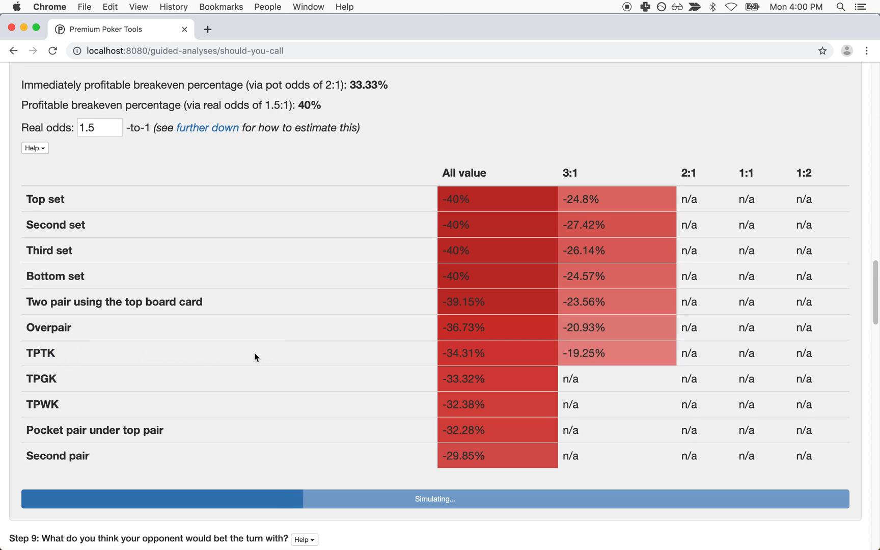
double_click(41, 352)
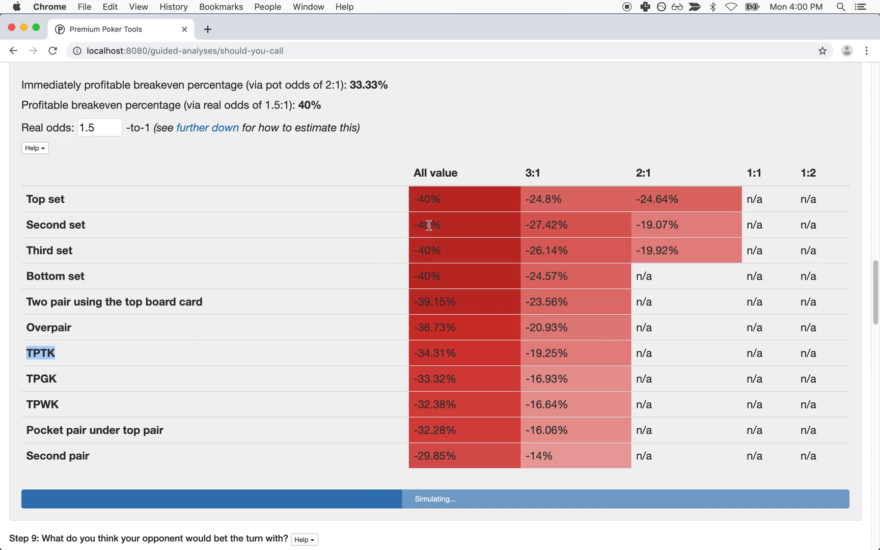
left_click_drag(414, 172, 448, 173)
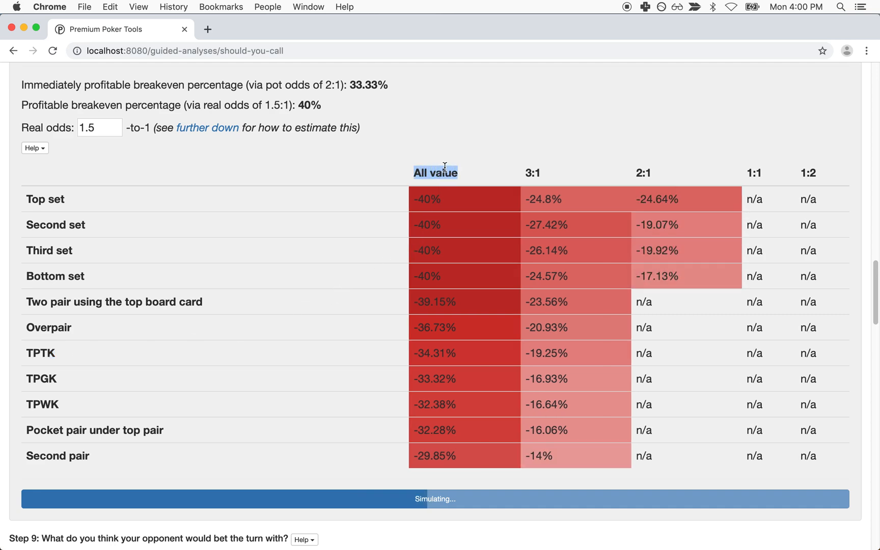
triple_click(426, 355)
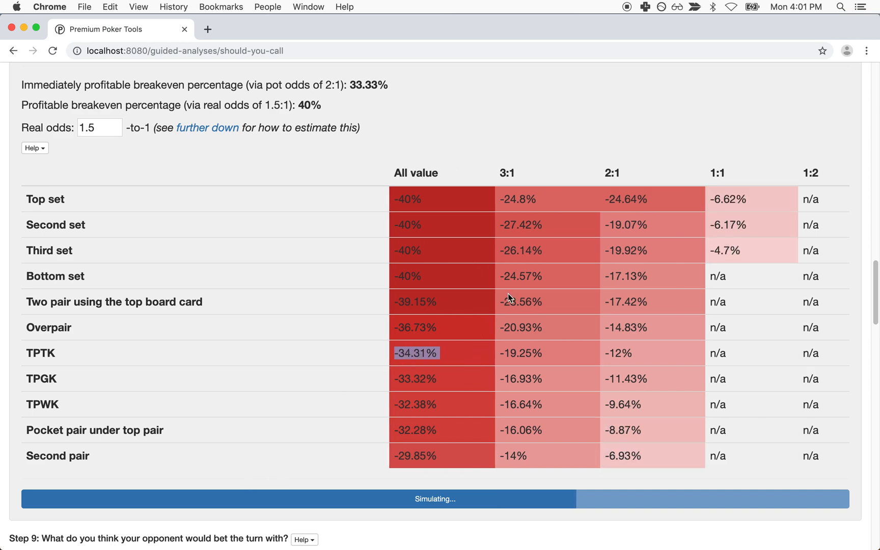
Step: Compare the 40% breakeven against TPGK's -33.32% and TPTK's -34.31% All value results
scroll(498, 284, "up", 1)
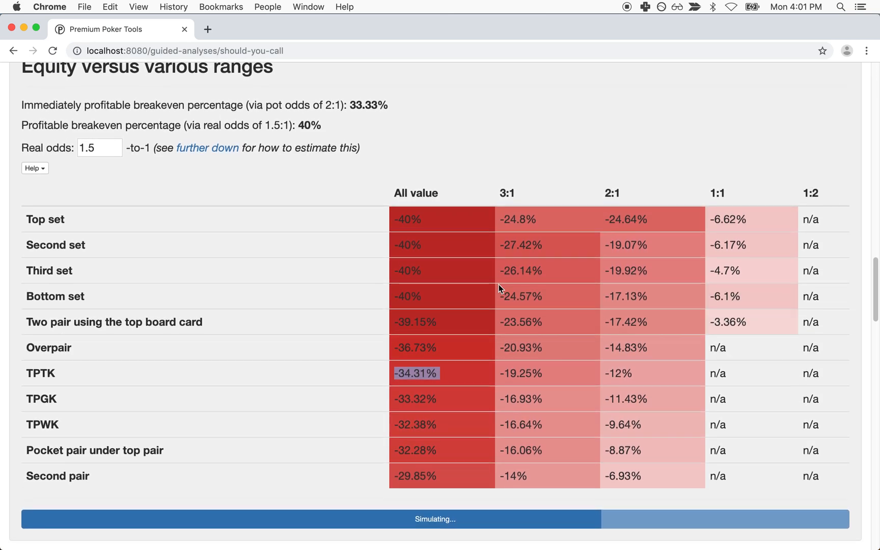
triple_click(307, 123)
left_click_drag(322, 124, 309, 123)
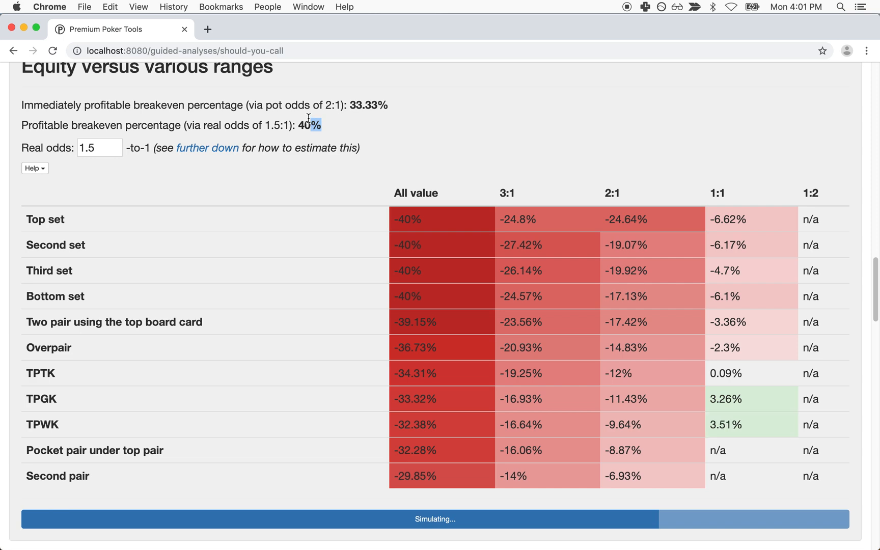
triple_click(302, 125)
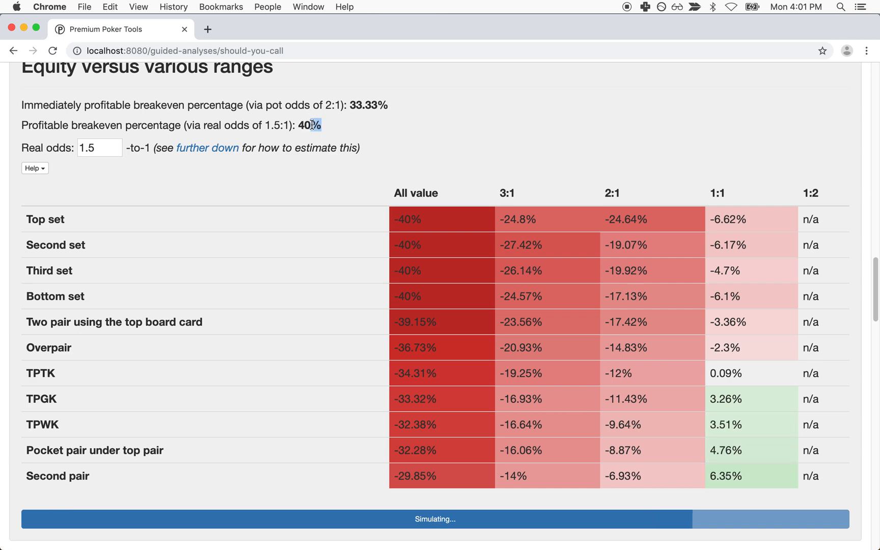
left_click_drag(302, 125, 322, 125)
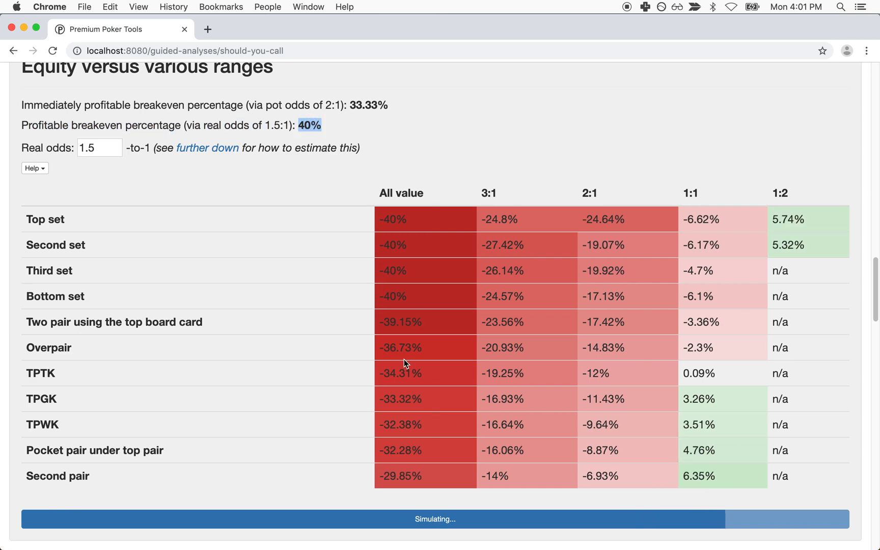
triple_click(402, 405)
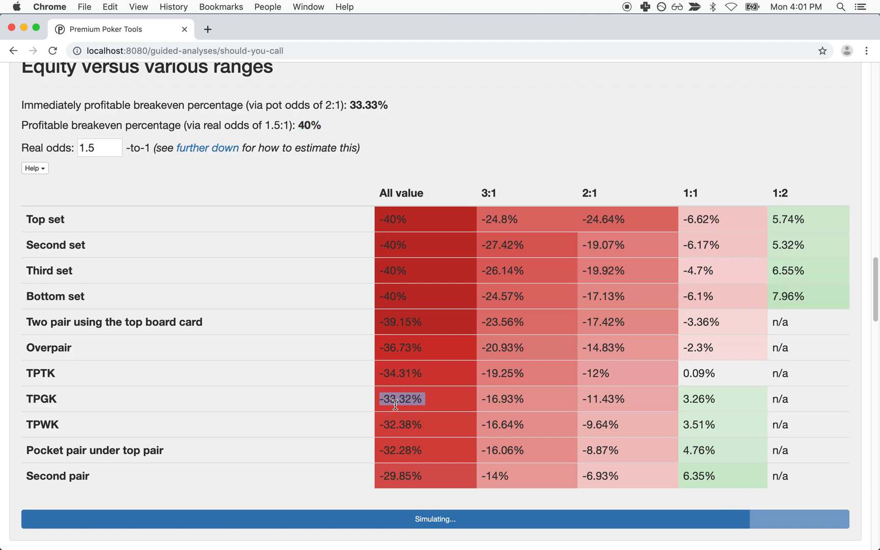
triple_click(403, 376)
left_click(418, 373)
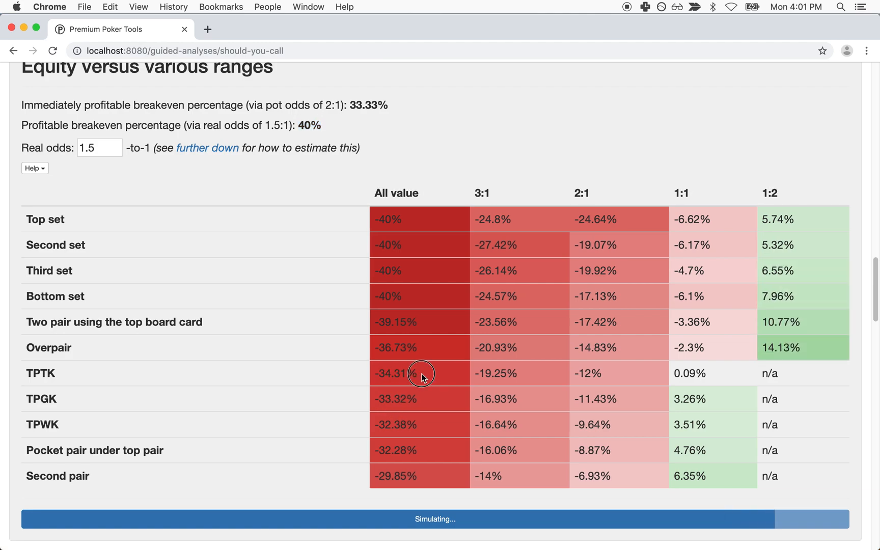
triple_click(405, 372)
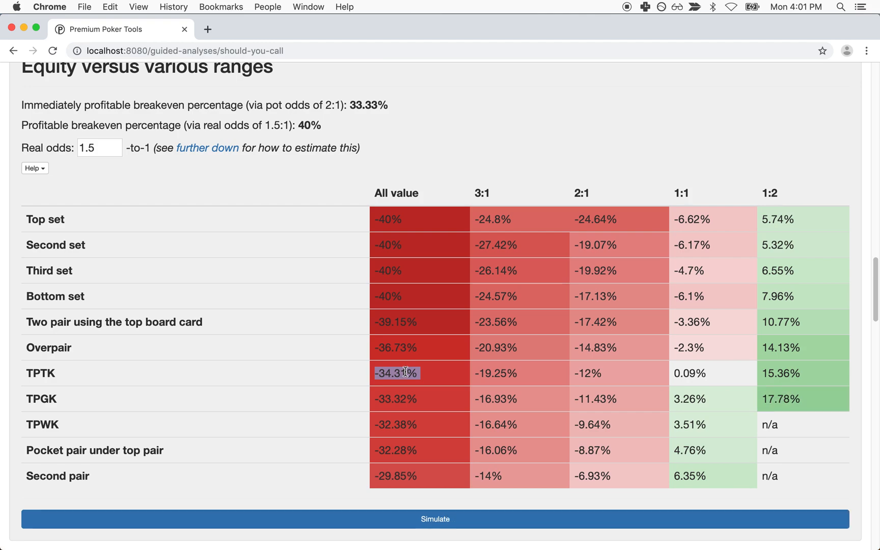
double_click(43, 371)
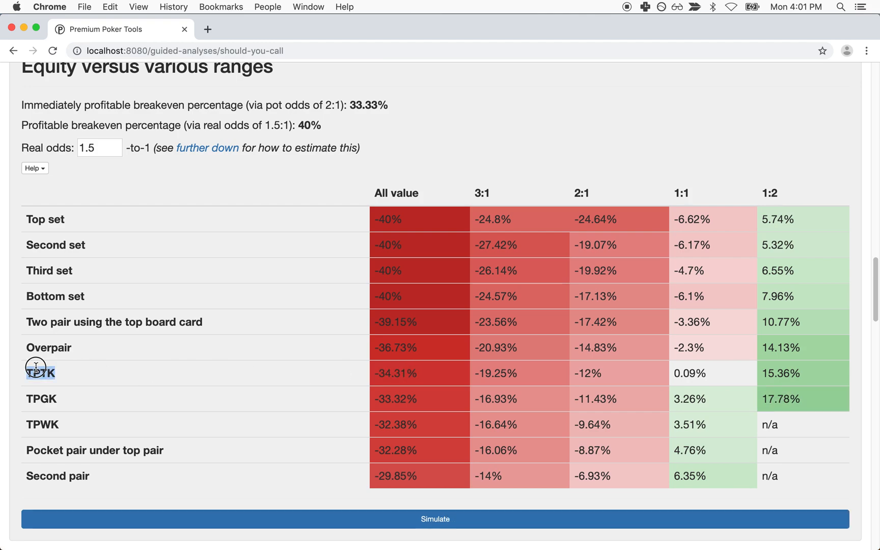
double_click(48, 374)
double_click(36, 398)
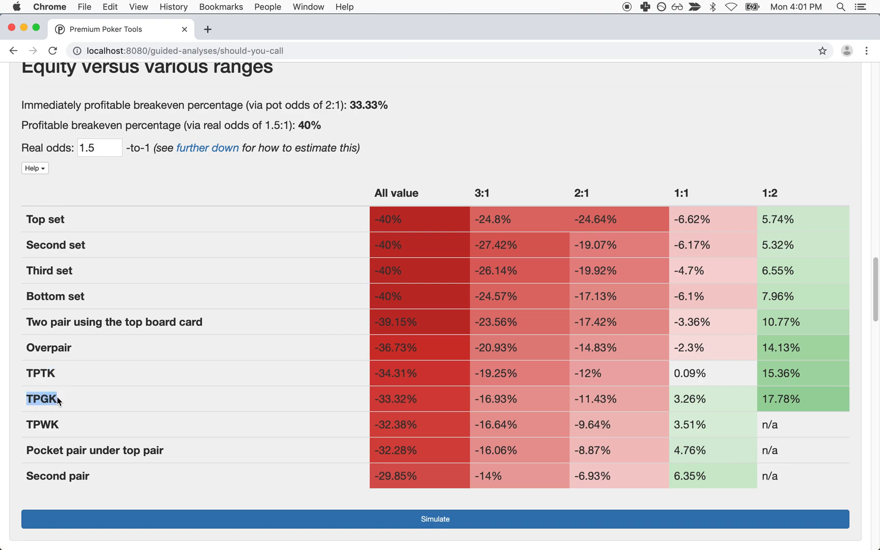
double_click(47, 422)
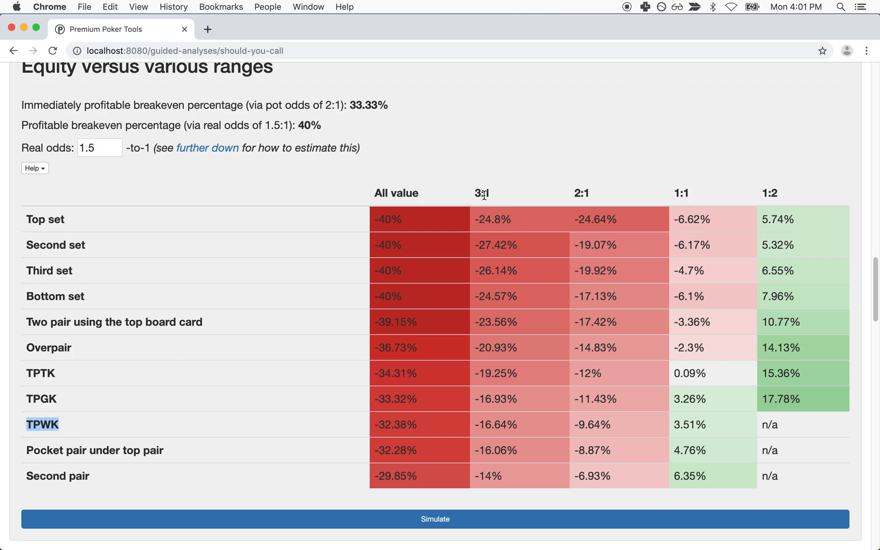
double_click(585, 191)
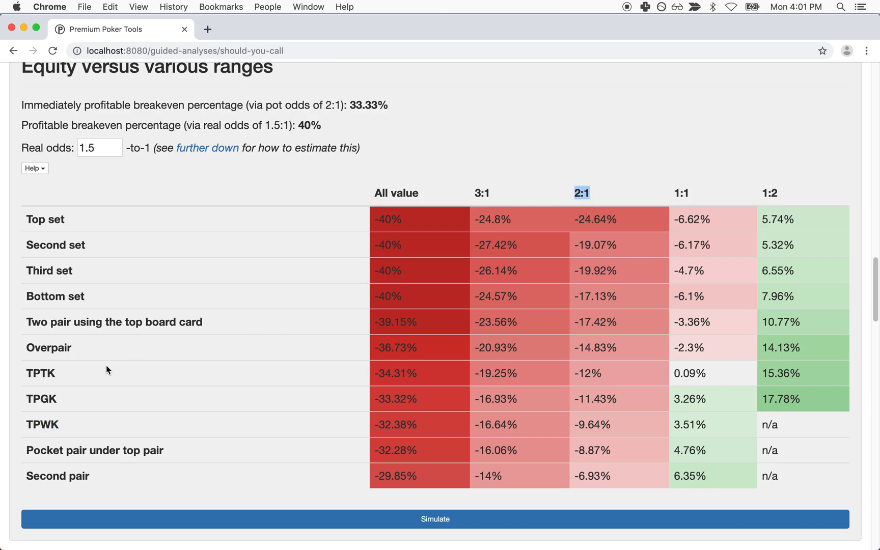
left_click_drag(34, 373, 629, 379)
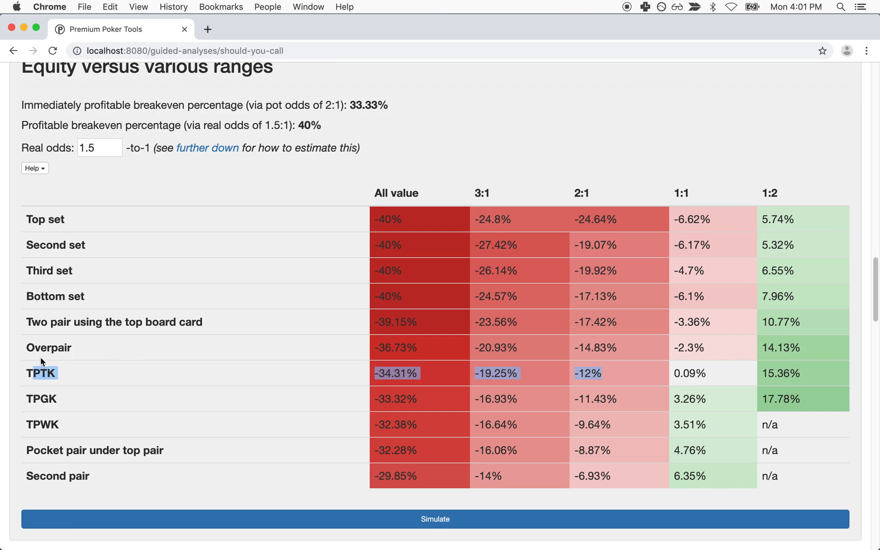
double_click(38, 374)
left_click_drag(38, 374, 41, 376)
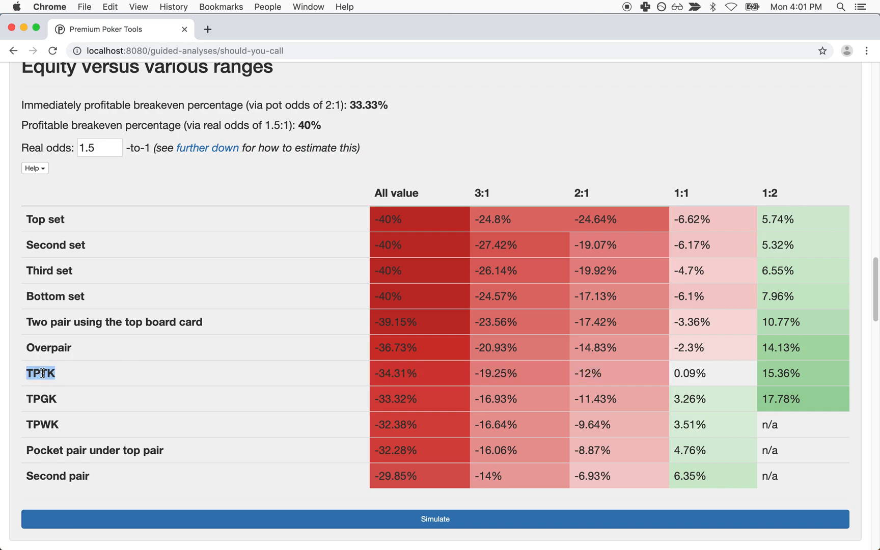
left_click_drag(583, 191, 605, 194)
left_click(38, 372)
mouse_move(39, 372)
left_mouse_down()
mouse_move(75, 373)
mouse_move(43, 373)
left_mouse_up()
left_click_drag(578, 373, 610, 376)
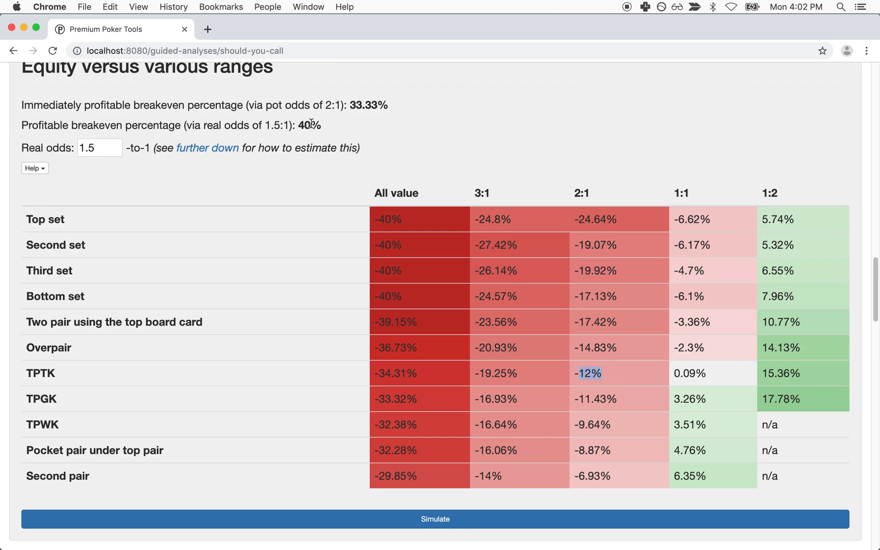
left_click_drag(298, 125, 324, 128)
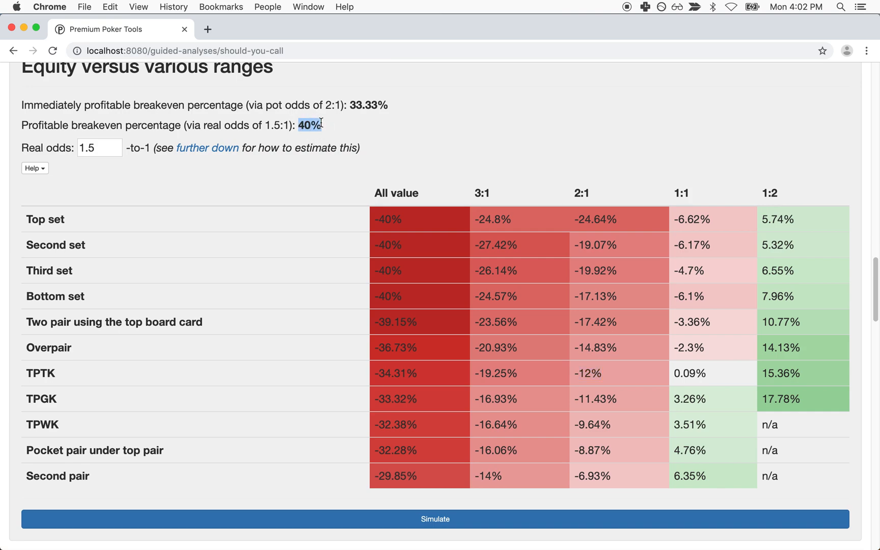
left_click_drag(574, 374, 605, 376)
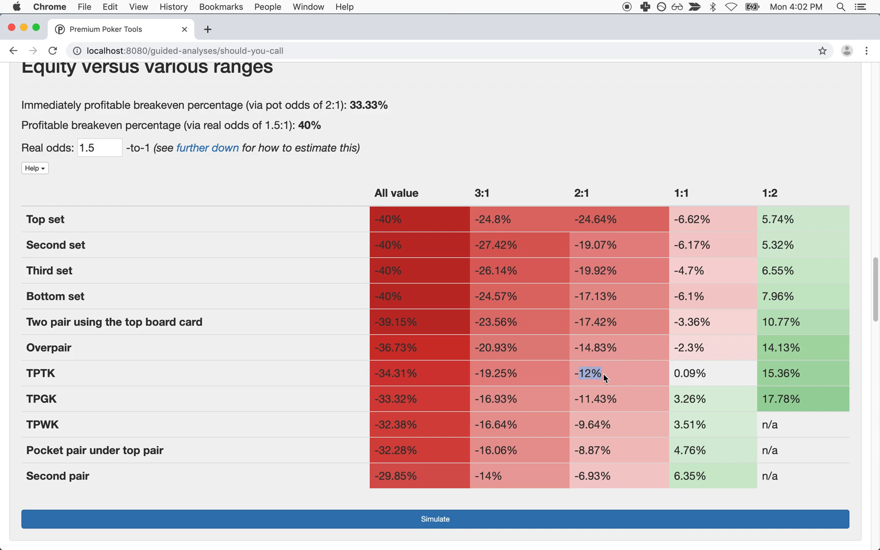
left_click(784, 368)
double_click(784, 369)
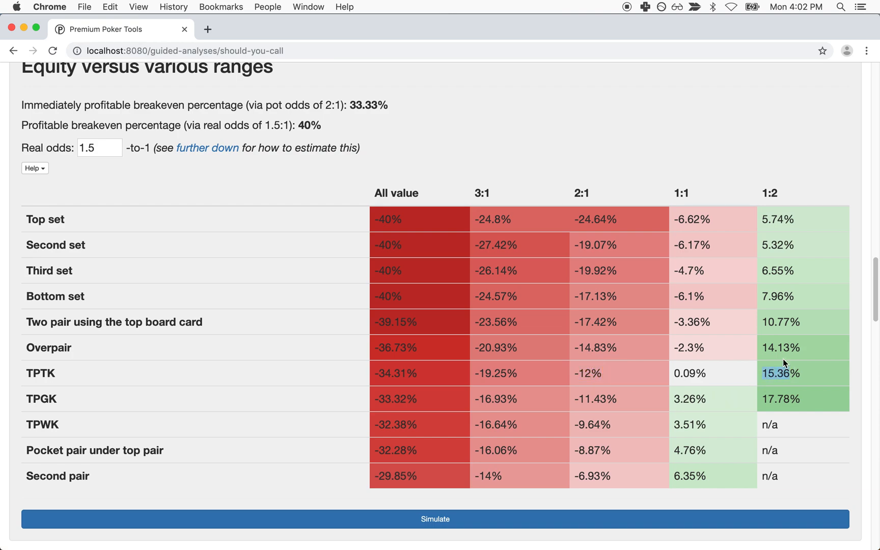
mouse_move(762, 193)
left_mouse_down()
mouse_move(780, 196)
mouse_move(764, 192)
left_mouse_up()
left_click_drag(766, 190, 781, 191)
left_click(785, 372)
double_click(784, 372)
double_click(304, 125)
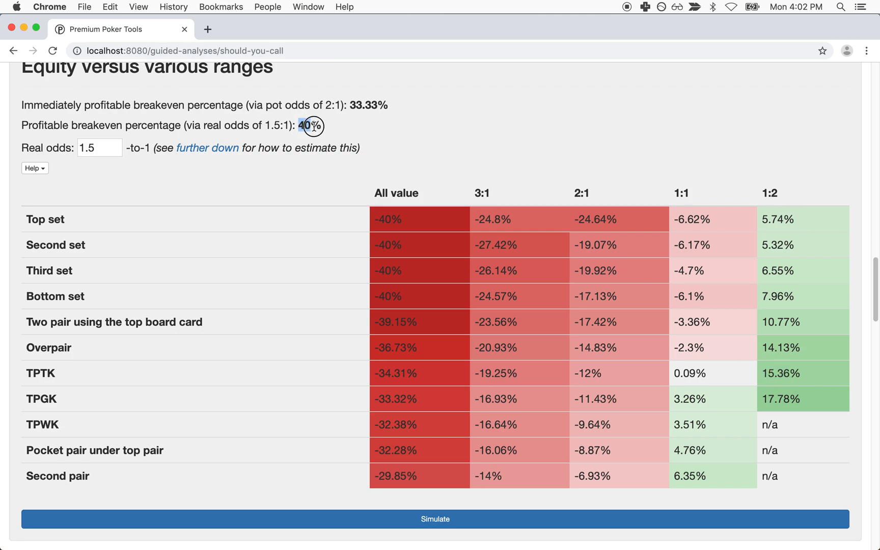
triple_click(812, 377)
left_click_drag(383, 192, 784, 192)
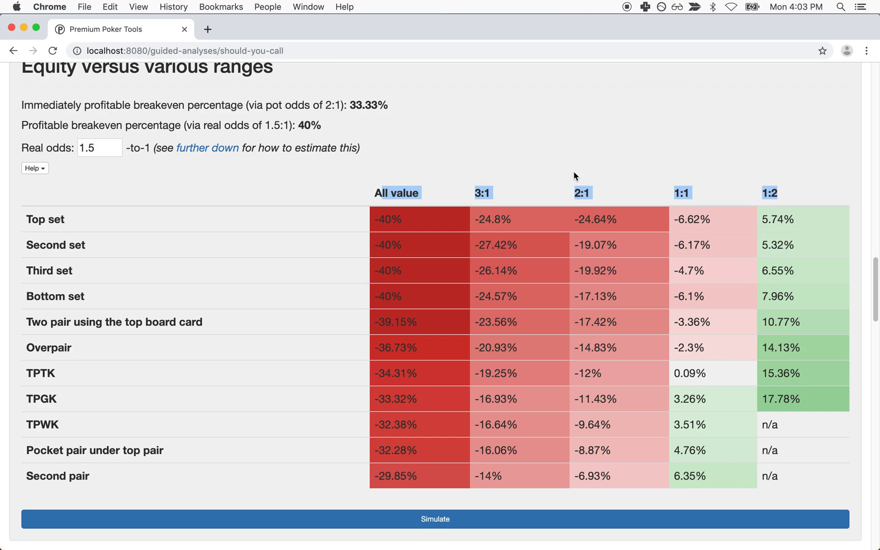
mouse_move(33, 218)
left_mouse_down()
mouse_move(63, 468)
mouse_move(59, 334)
mouse_move(27, 215)
left_mouse_up()
left_click(62, 467)
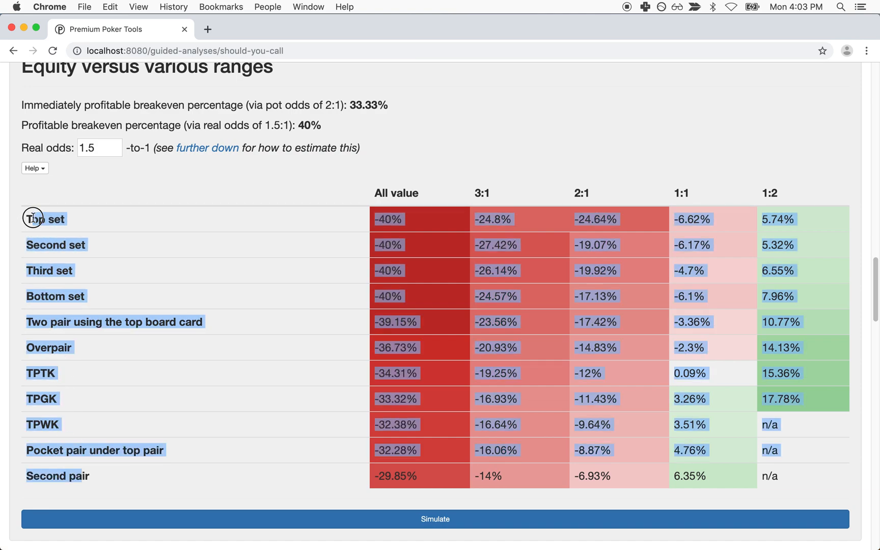
left_click(57, 439)
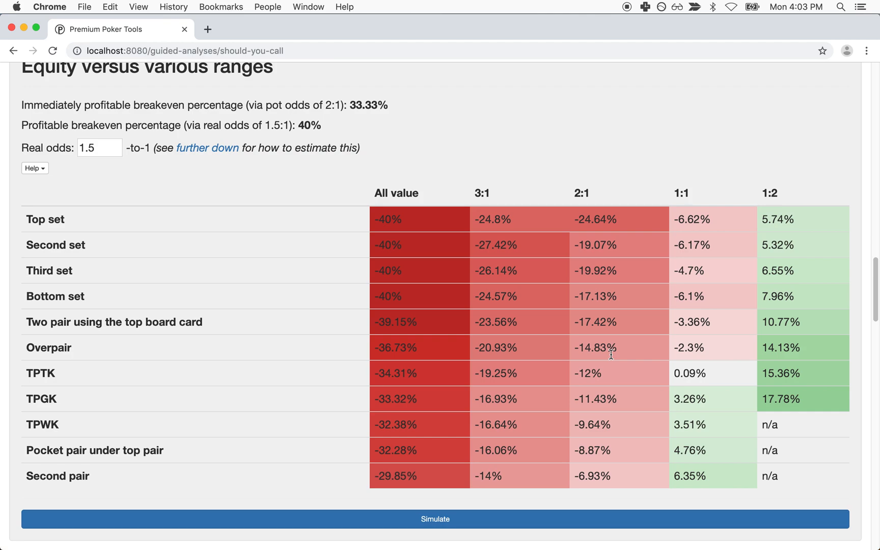
triple_click(305, 128)
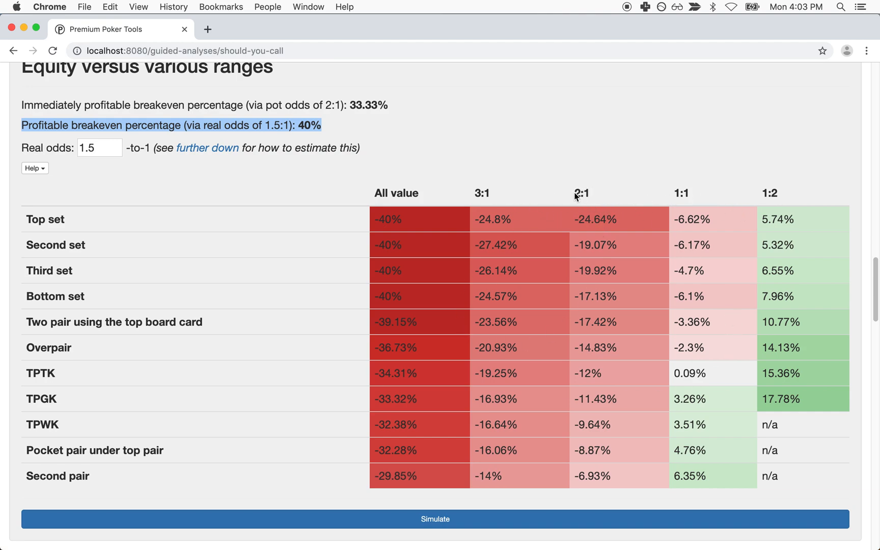
left_click_drag(575, 193, 599, 196)
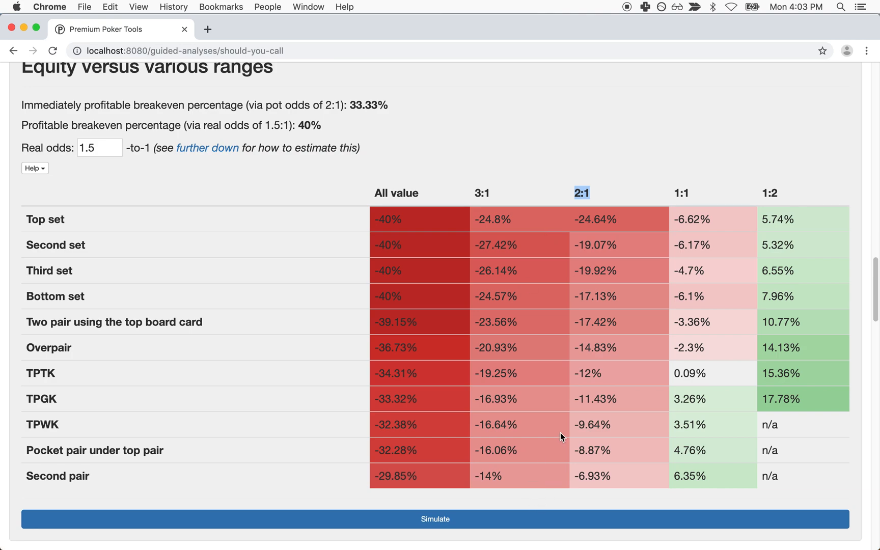
left_click_drag(673, 190, 700, 191)
left_click_drag(684, 399, 712, 425)
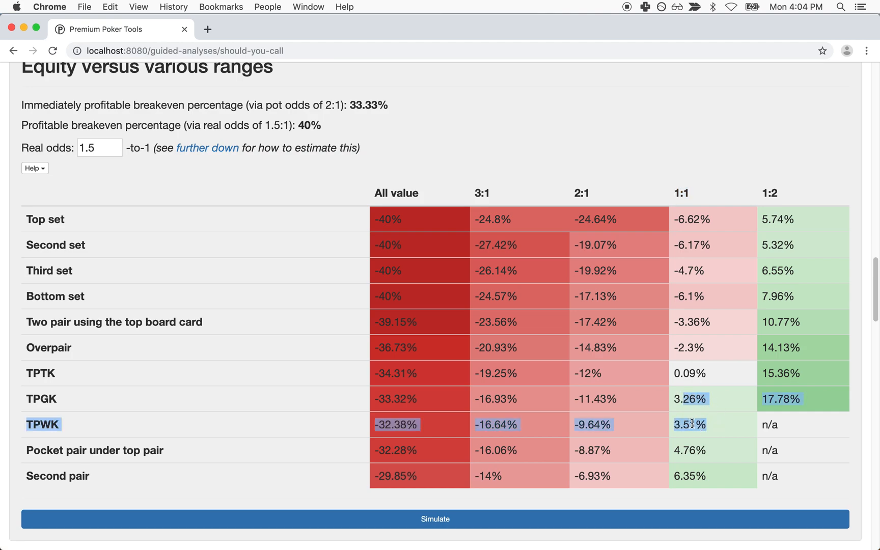
left_click_drag(681, 398, 706, 425)
left_click_drag(683, 448, 707, 479)
left_click(707, 479)
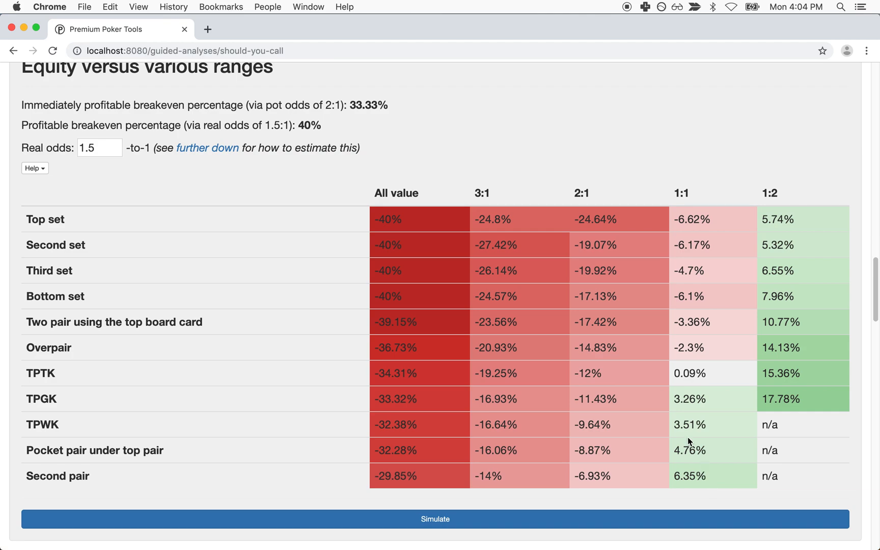
left_click_drag(681, 426, 697, 473)
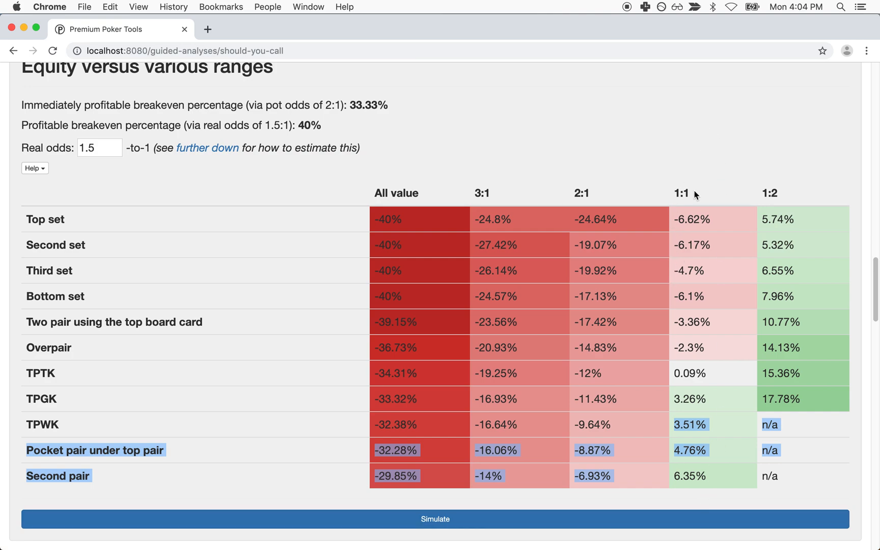
left_click(790, 193)
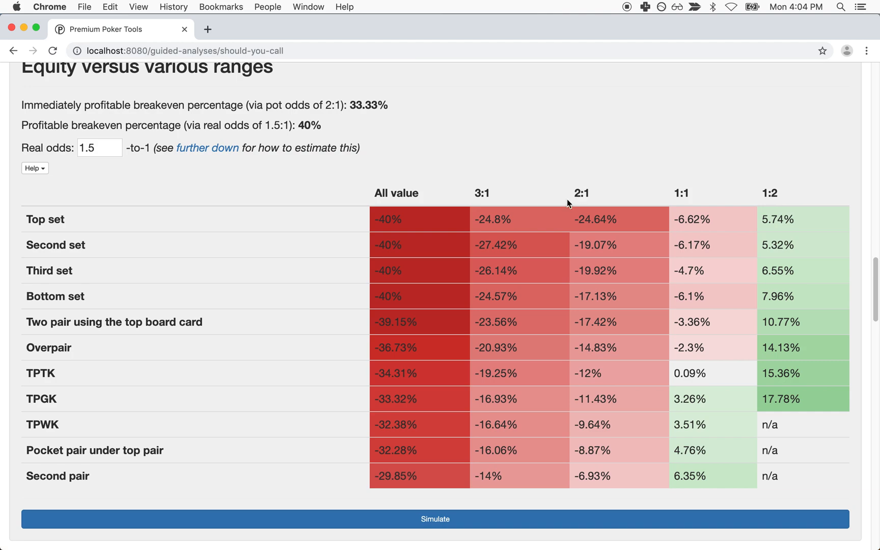
scroll(511, 255, "down", 10)
Step: Add gutshots and pocket pairs under top pair to the Step 9 turn-betting range
left_click(600, 259)
left_click(468, 334)
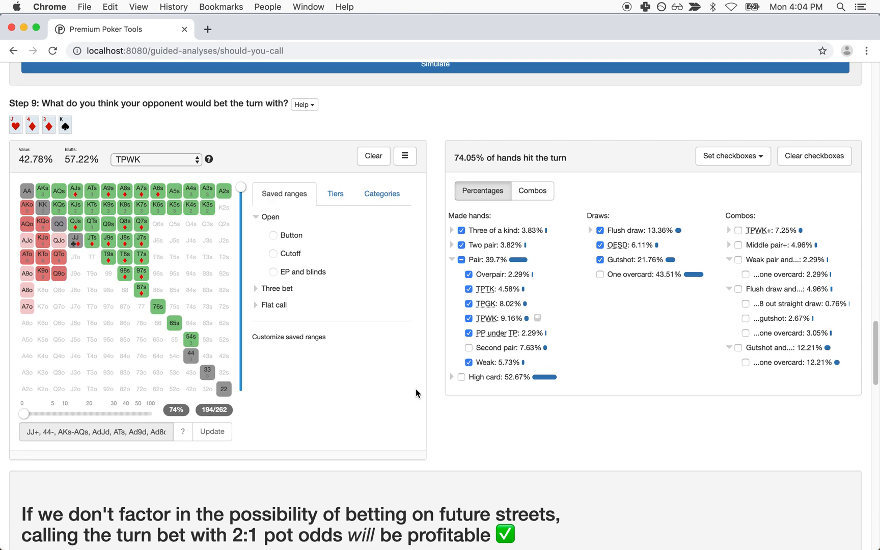
scroll(402, 403, "down", 7)
scroll(195, 279, "up", 7)
scroll(195, 275, "up", 7)
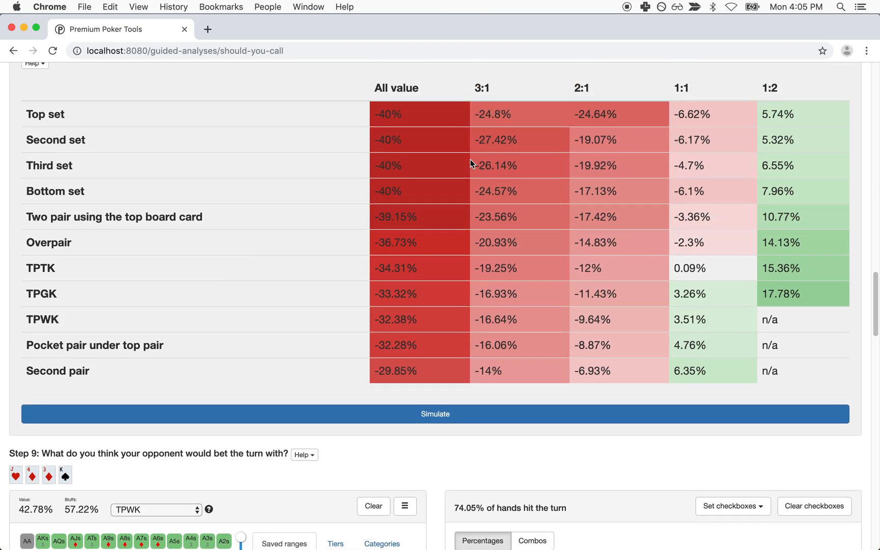
scroll(471, 160, "up", 15)
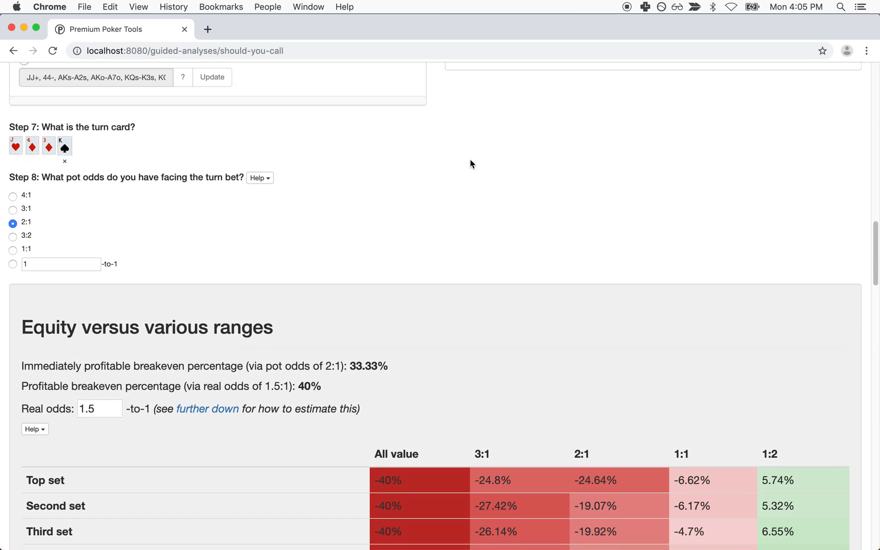
scroll(469, 159, "up", 12)
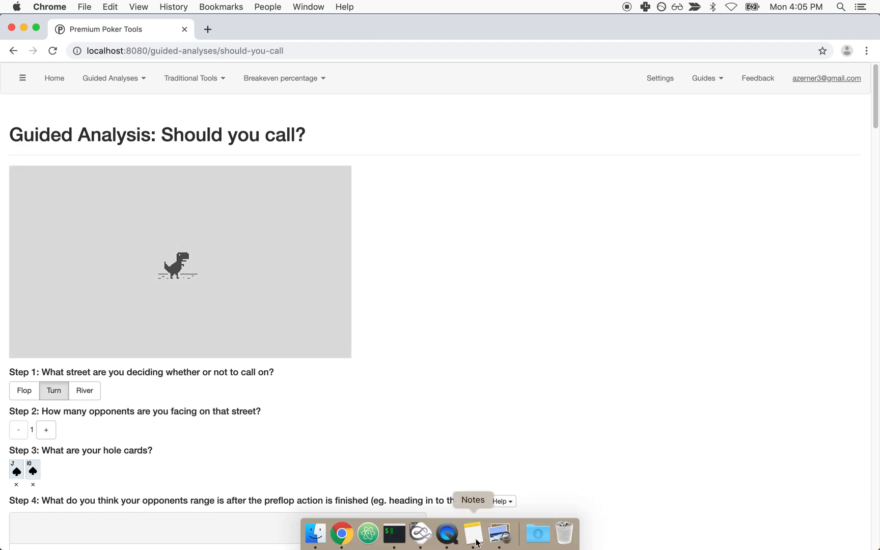
Step: Consult the hand-history note, then return to the poker analysis page
left_click(475, 540)
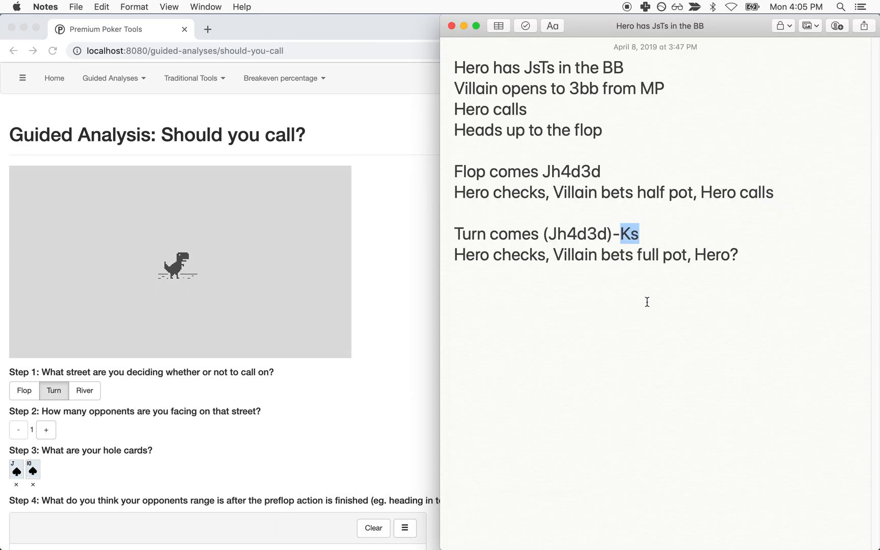
scroll(128, 401, "down", 5)
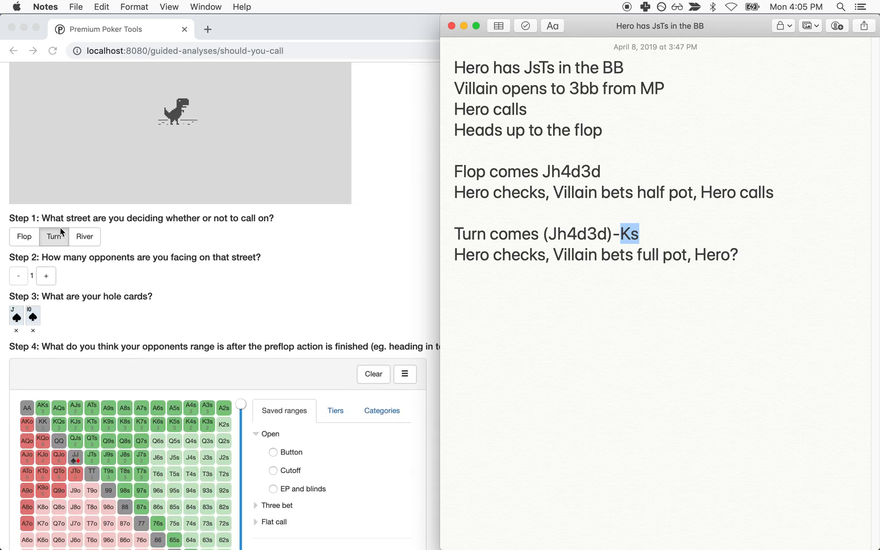
left_click(275, 334)
scroll(275, 331, "down", 4)
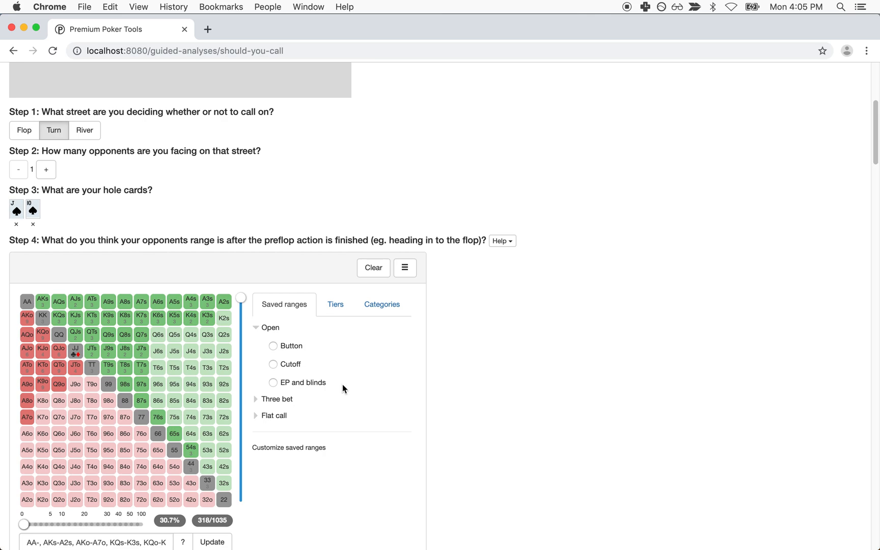
scroll(342, 384, "down", 10)
scroll(342, 385, "down", 15)
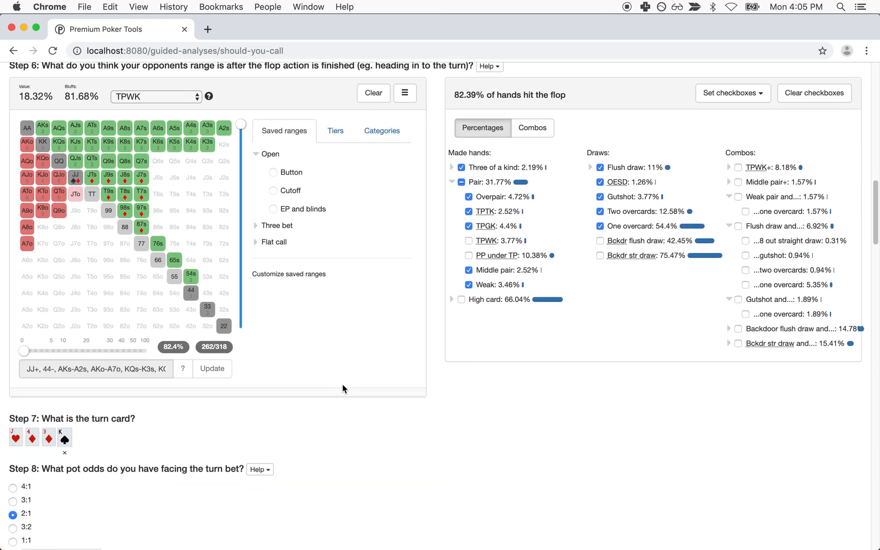
scroll(342, 385, "down", 10)
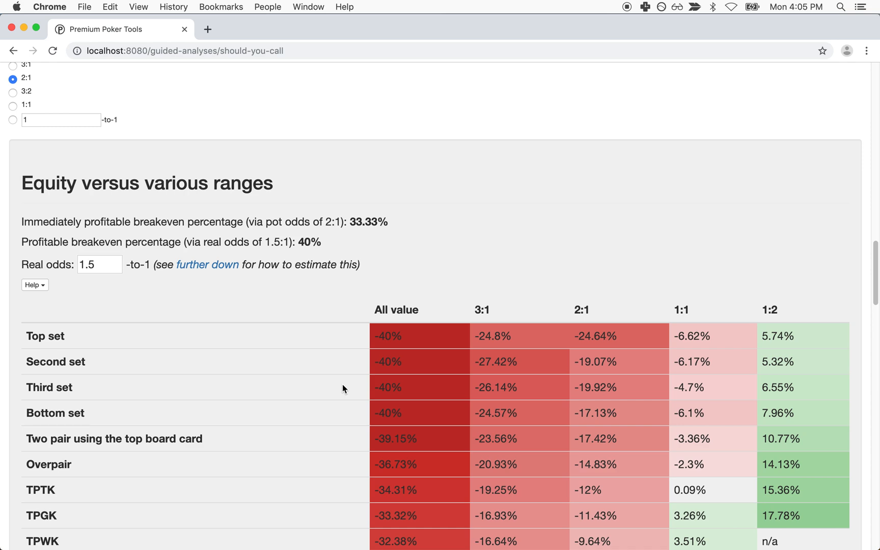
scroll(342, 389, "down", 6)
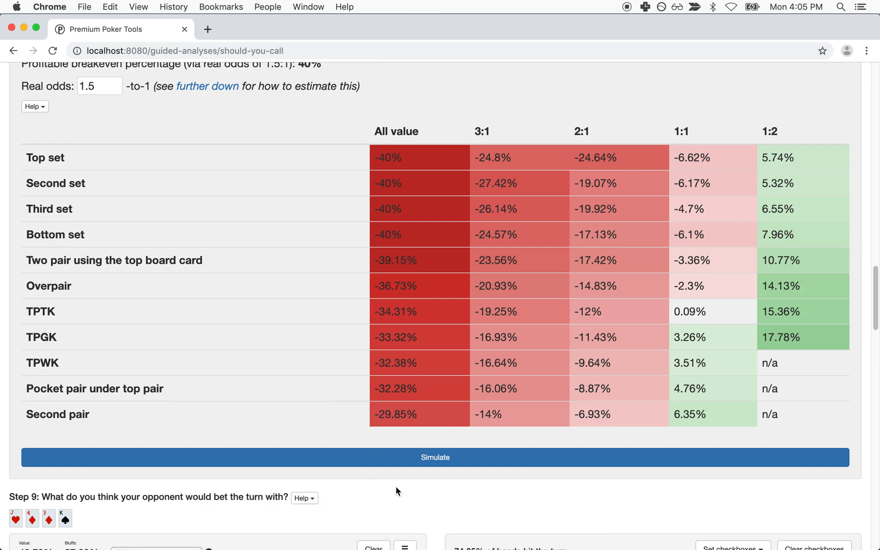
scroll(396, 485, "down", 6)
Step: Drop gutshots and one-overcard hands, leaving the turn range at 144/262 combos and 57.64% value
left_click(599, 378)
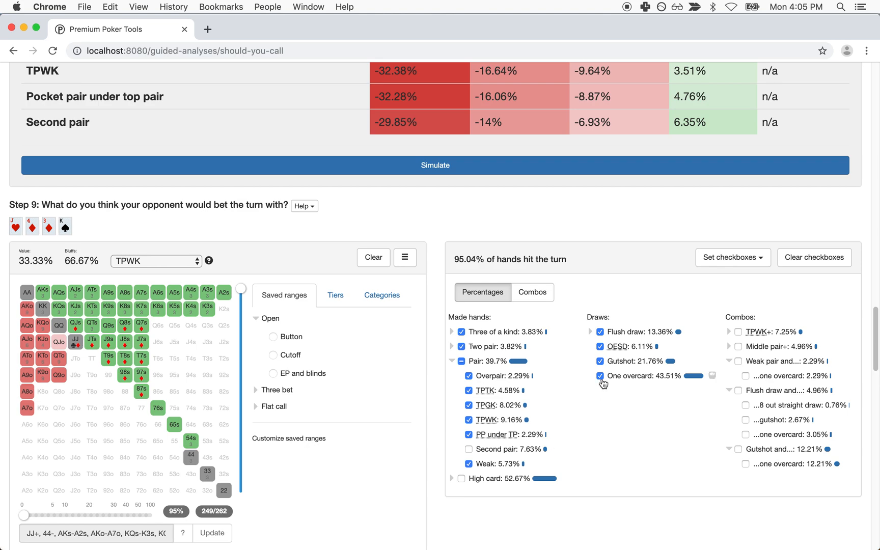
left_click(599, 377)
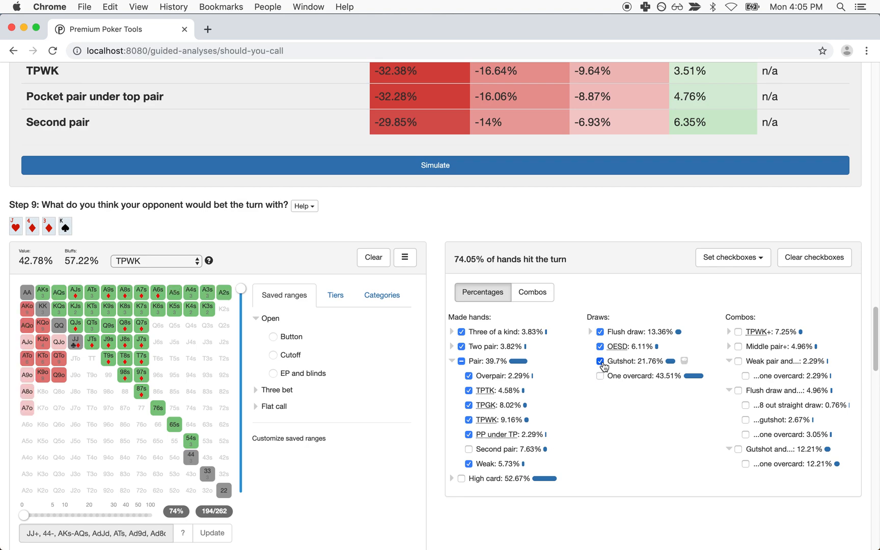
left_click(600, 363)
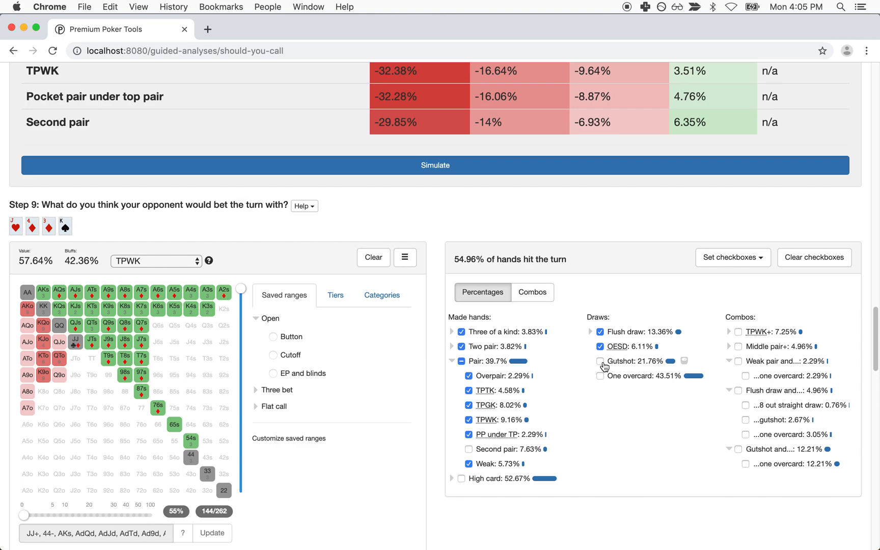
scroll(602, 436, "down", 2)
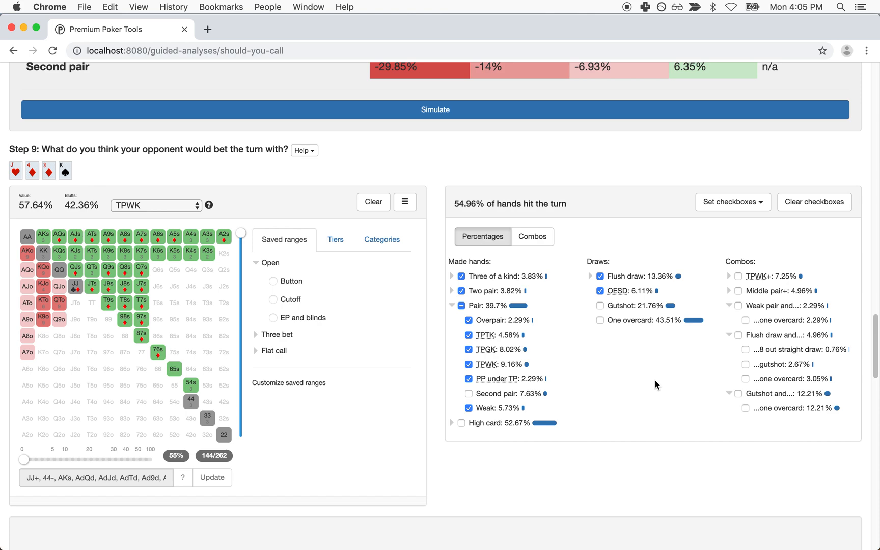
scroll(655, 384, "up", 12)
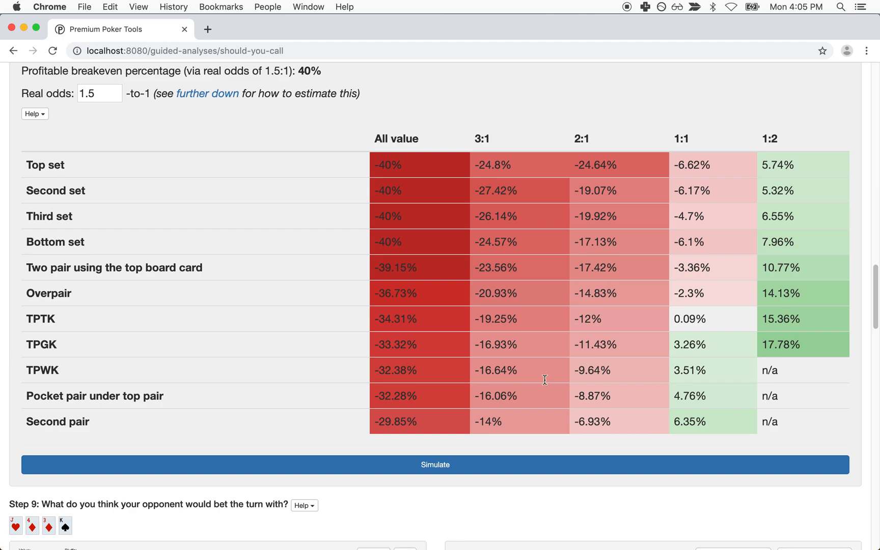
left_click(31, 115)
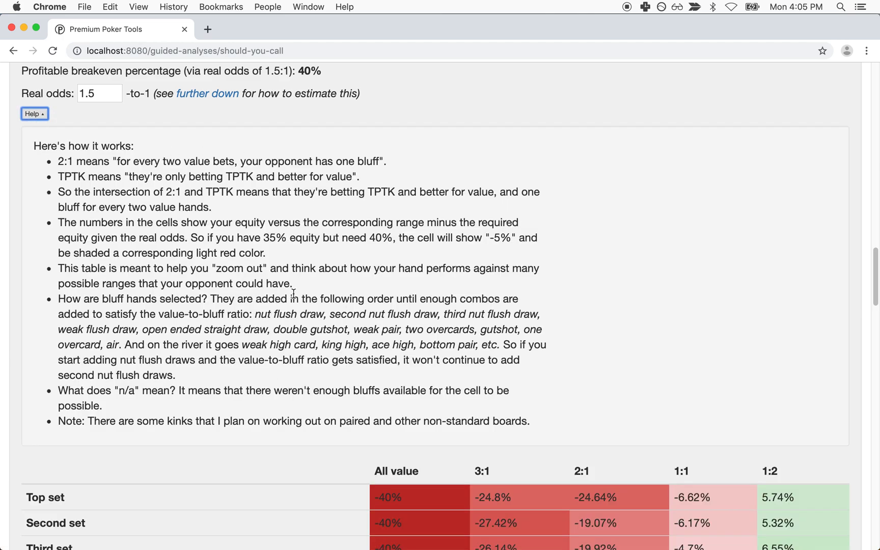
left_click(35, 114)
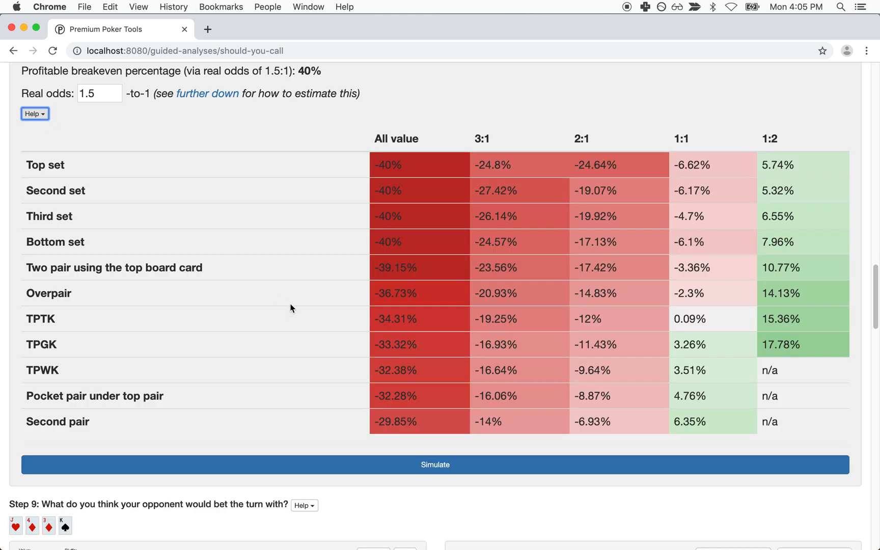
scroll(290, 308, "down", 5)
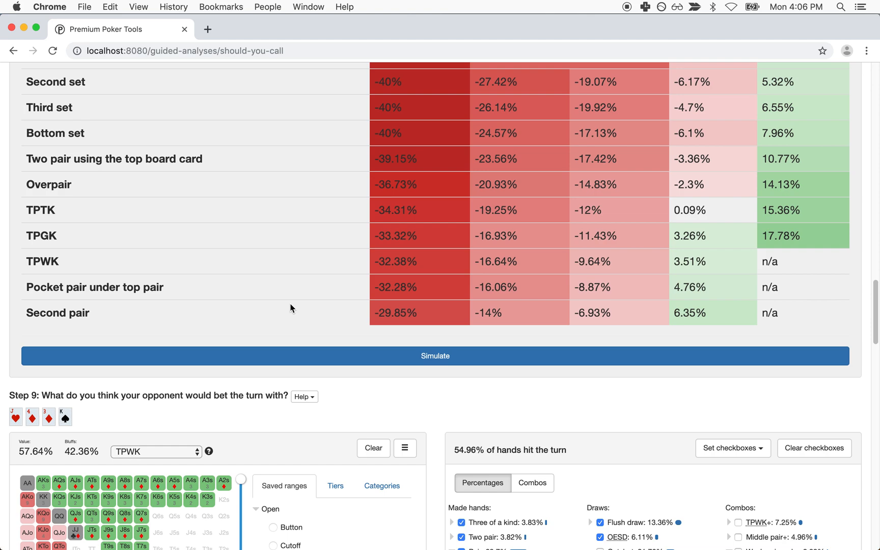
Step: Generate and copy a sharable URL of the analysis, then open a new browser tab
scroll(290, 304, "down", 20)
scroll(290, 302, "down", 20)
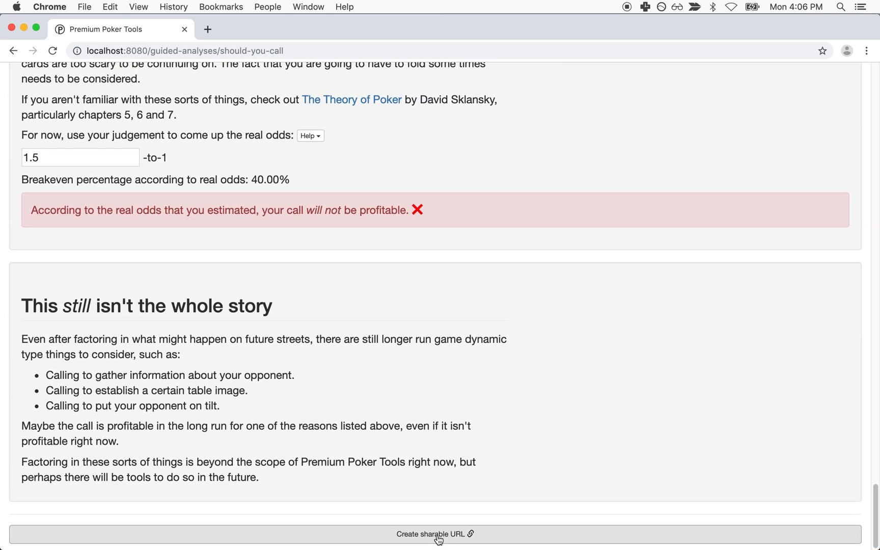
left_click(212, 534)
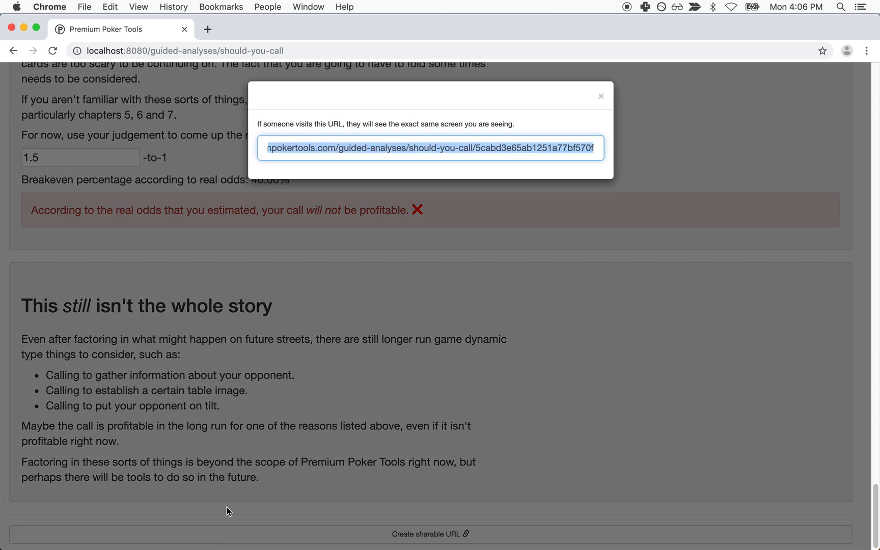
double_click(445, 148)
right_click(443, 153)
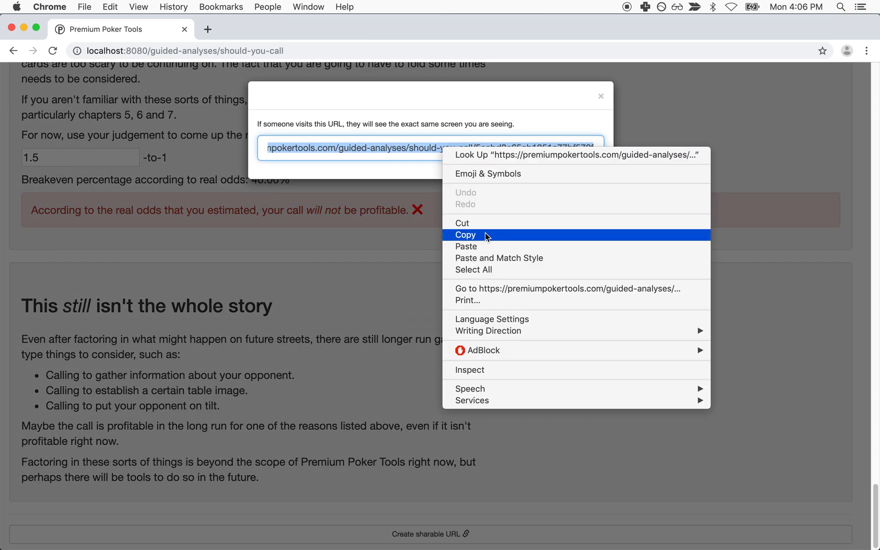
left_click(464, 236)
left_click(208, 29)
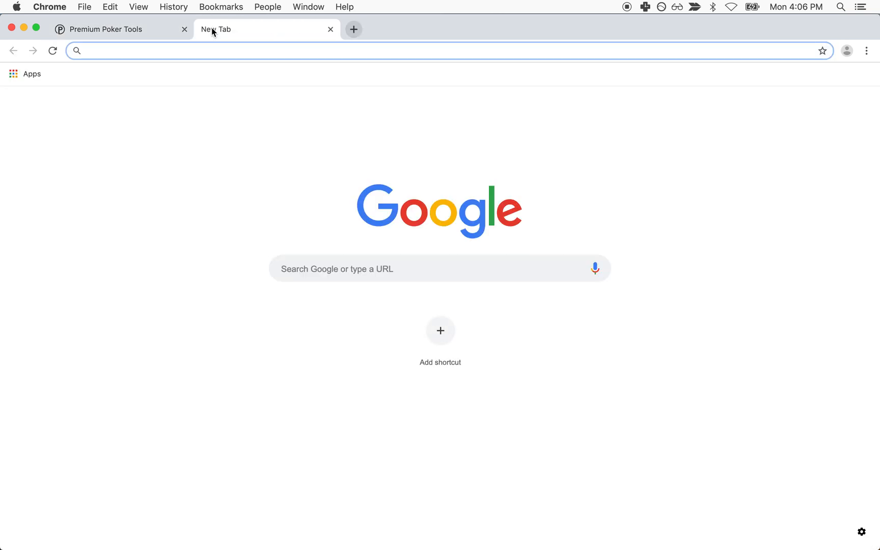
Step: Paste the shared URL, replace the premiumpokertools.com domain with localhost:8080, and load it
key("super+v")
left_click_drag(219, 46, 63, 51)
type("localh")
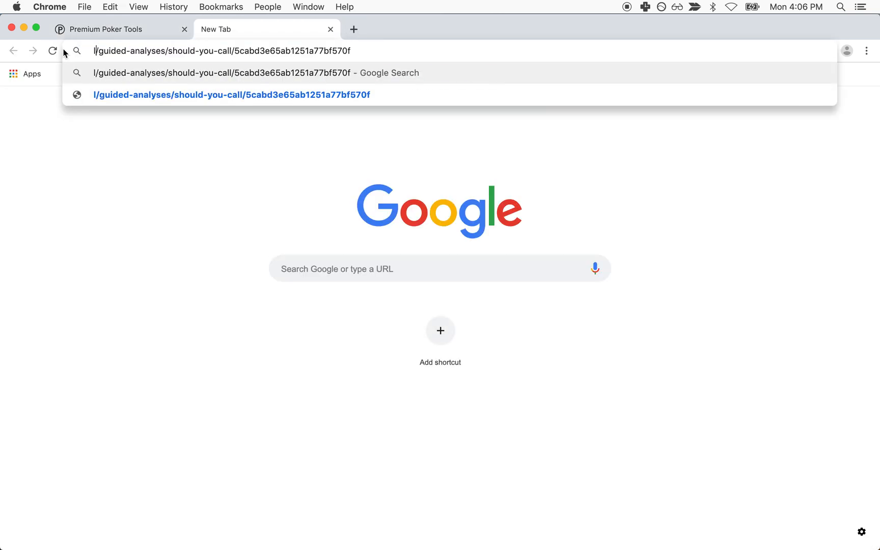
type("ost:8080")
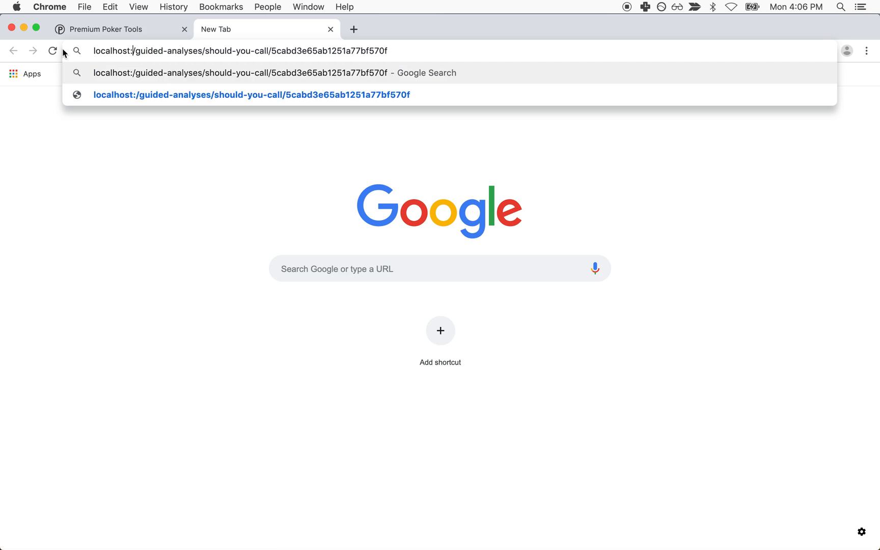
left_click_drag(93, 51, 154, 51)
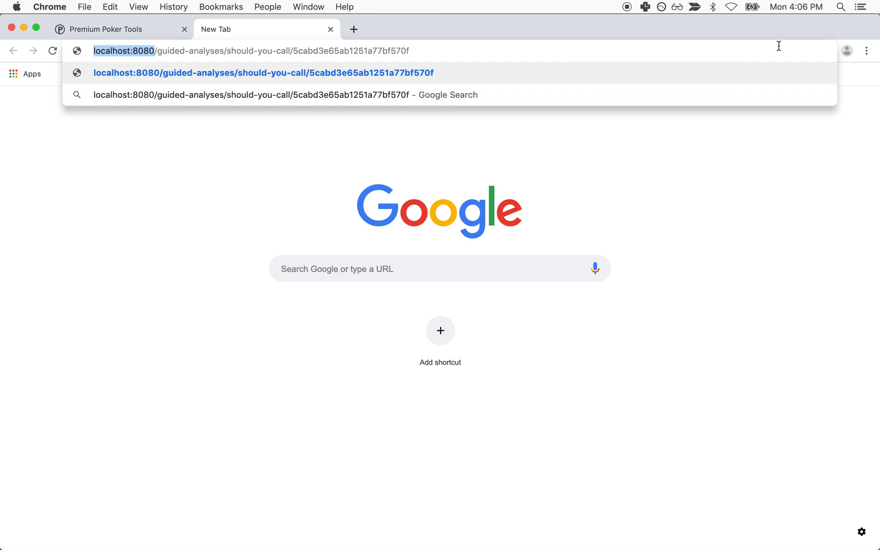
left_click(487, 80)
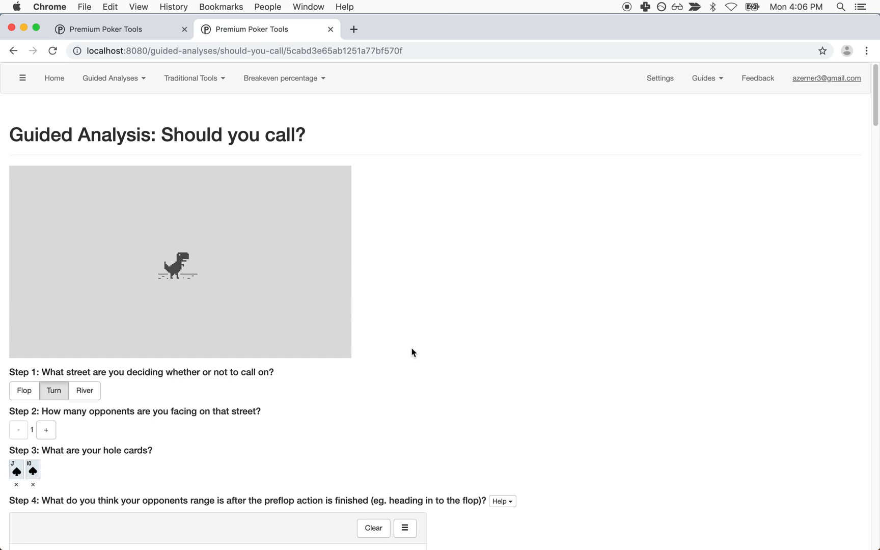
scroll(412, 352, "down", 5)
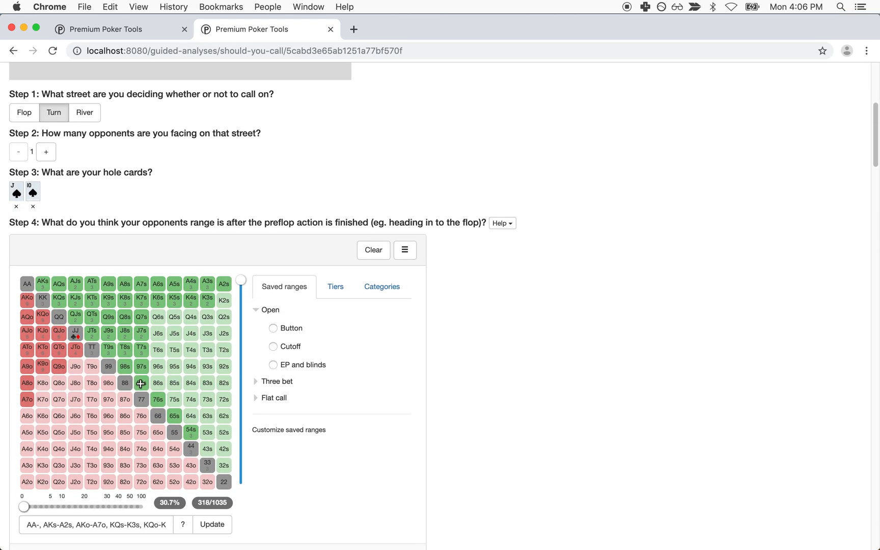
scroll(213, 367, "down", 8)
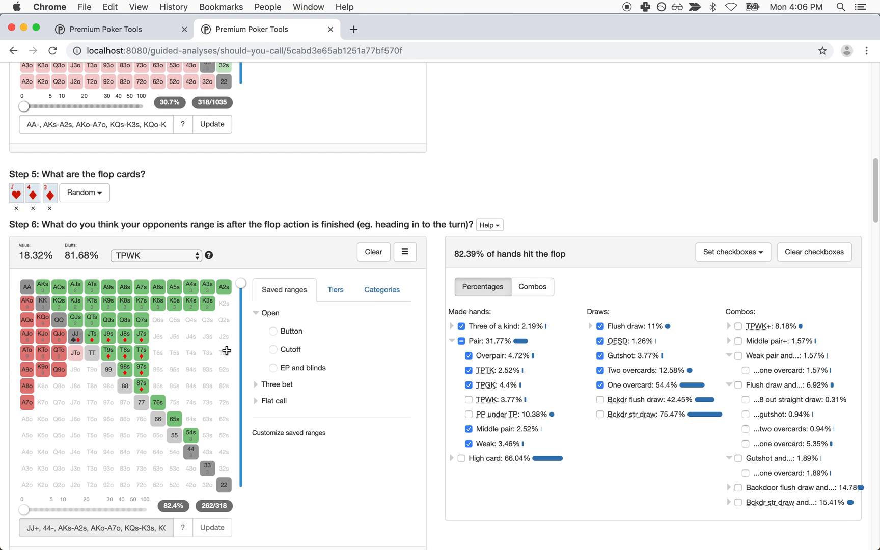
scroll(227, 351, "down", 10)
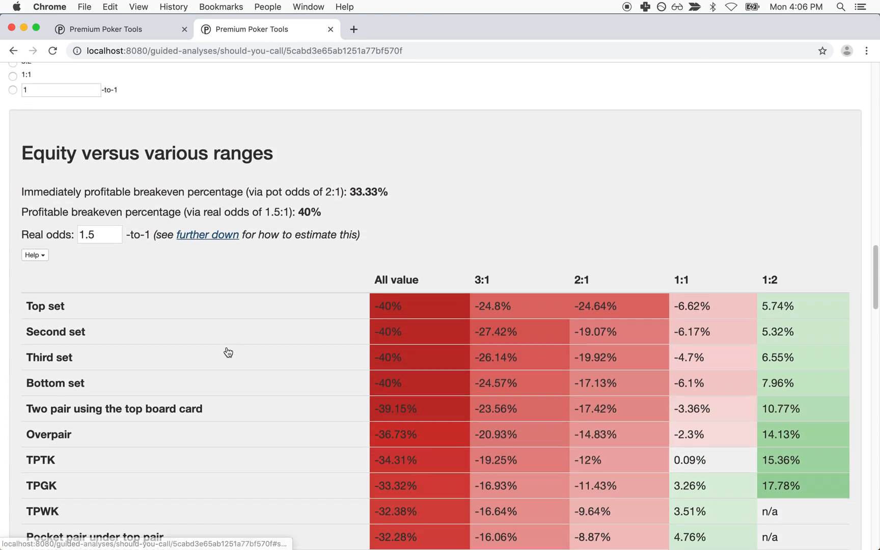
scroll(227, 350, "up", 12)
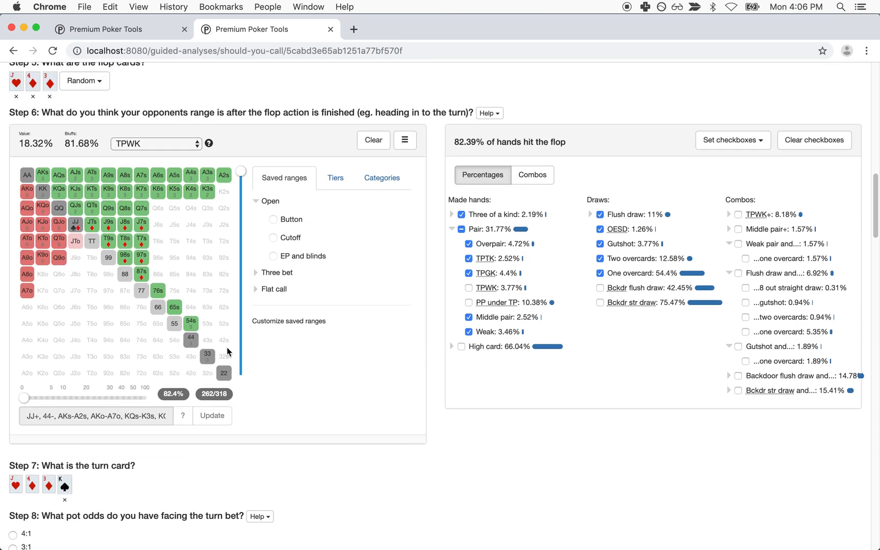
scroll(228, 351, "up", 4)
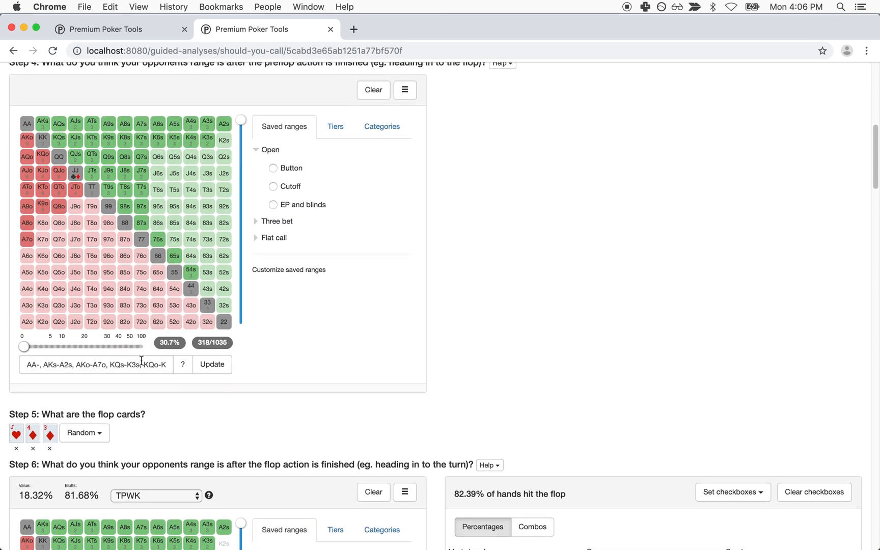
scroll(141, 360, "up", 2)
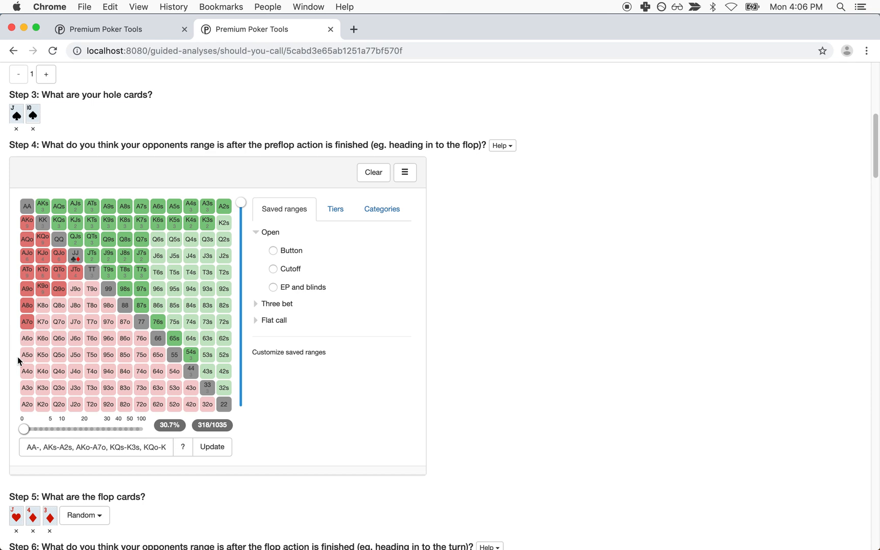
Step: Add A6o–A2o and K8o–K6o to the preflop range (399/1035 combos) and review the updated results
left_click_drag(27, 333, 25, 405)
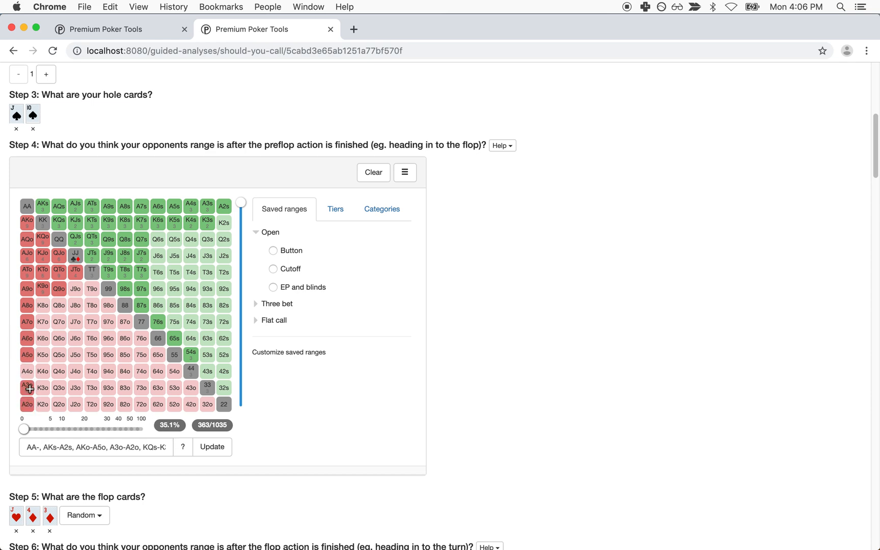
left_click(43, 305)
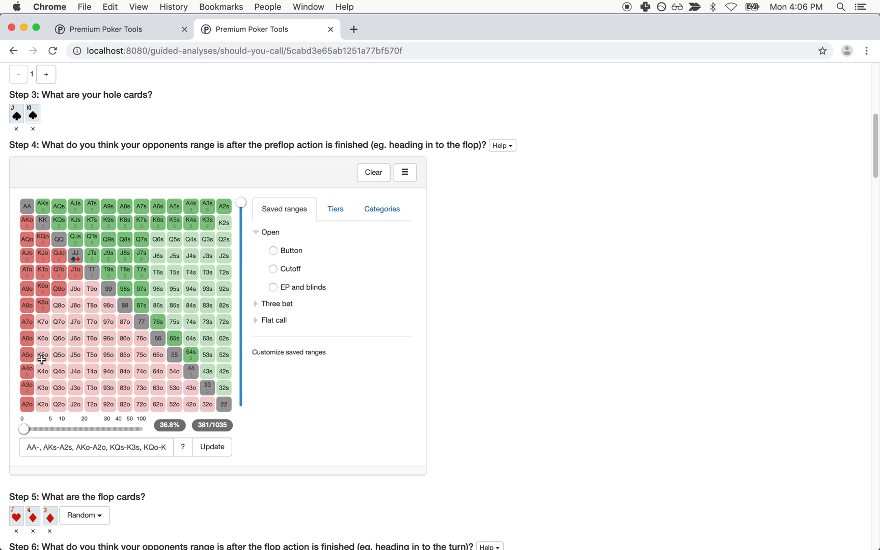
left_click(43, 325)
left_click(43, 338)
scroll(105, 349, "down", 7)
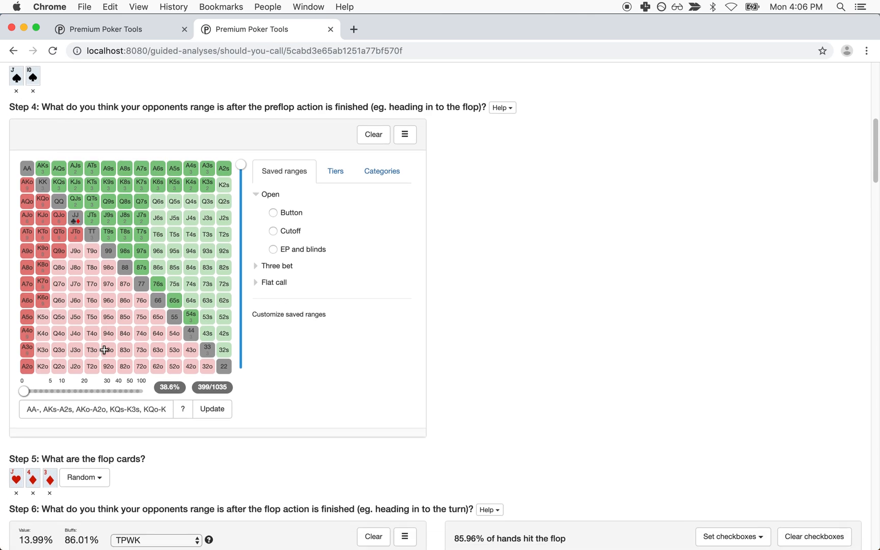
scroll(104, 350, "up", 5)
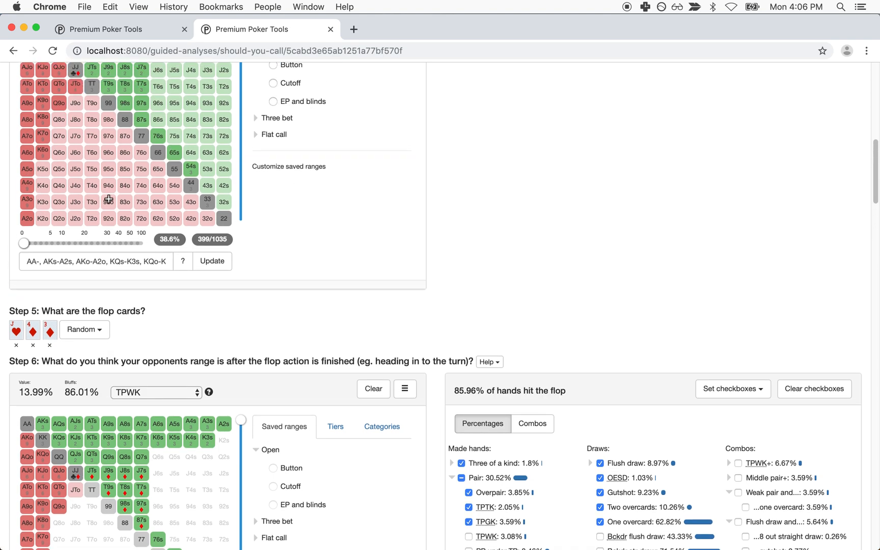
scroll(322, 284, "down", 8)
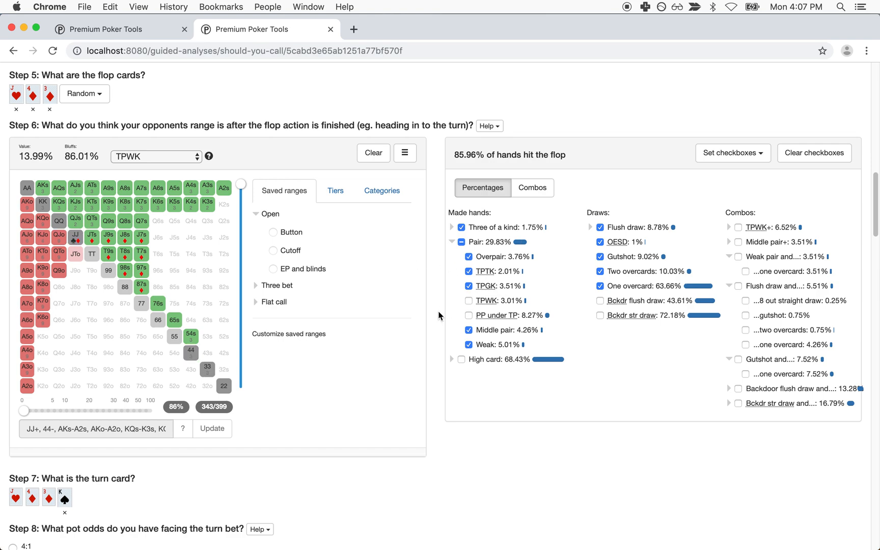
scroll(438, 316, "down", 20)
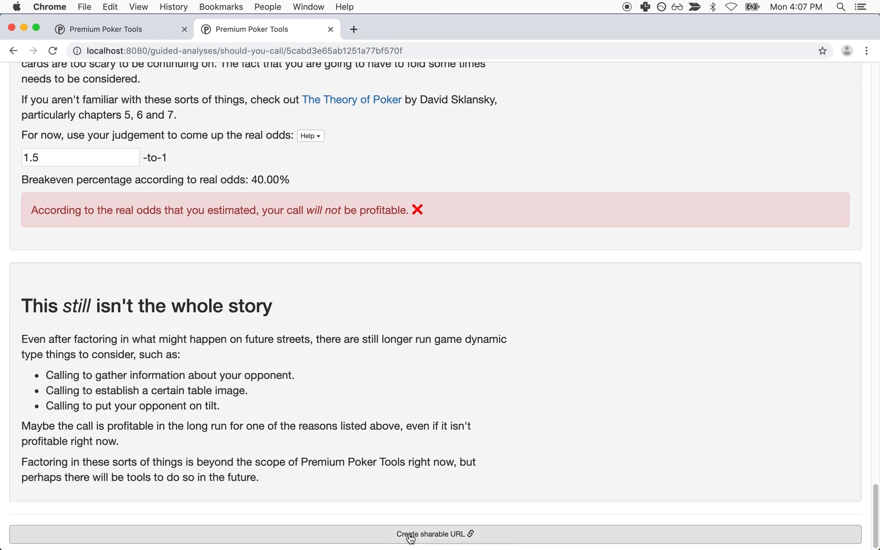
scroll(401, 318, "up", 20)
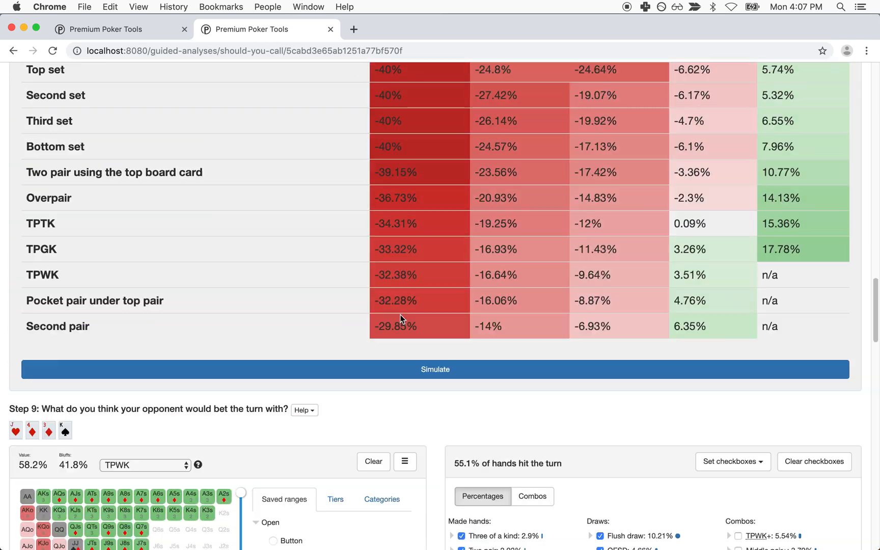